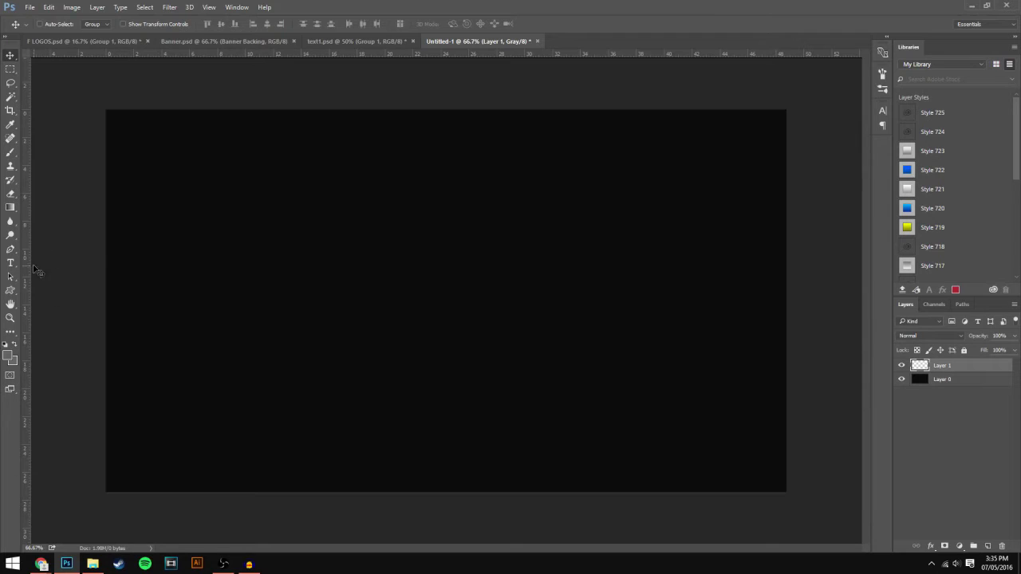
- Type the word LOGO as a text layer on the black canvas
{"action": "left_click", "coordinate": [12, 263]}
{"action": "left_click", "coordinate": [380, 305]}
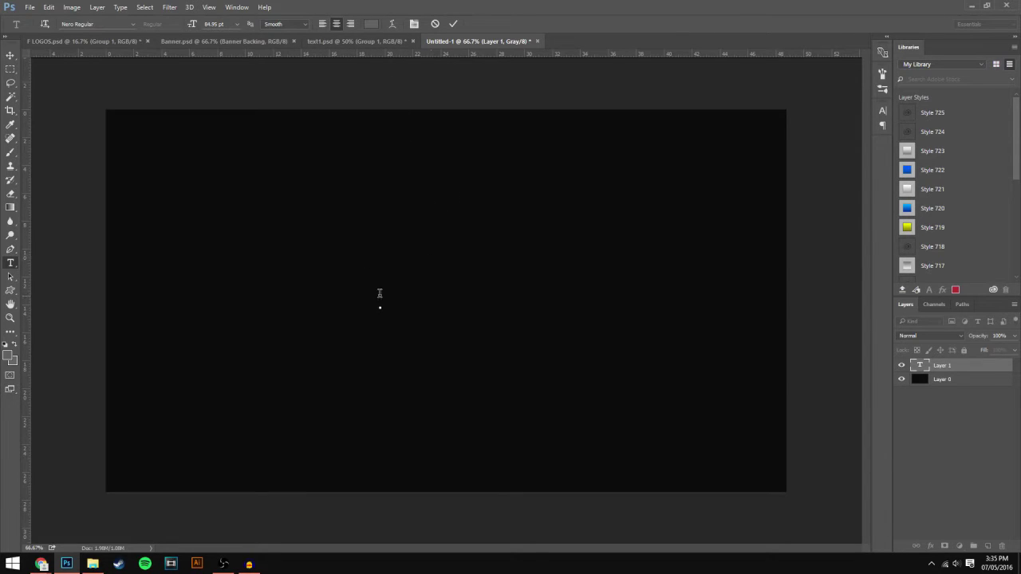
{"action": "type", "text": "LOGO"}
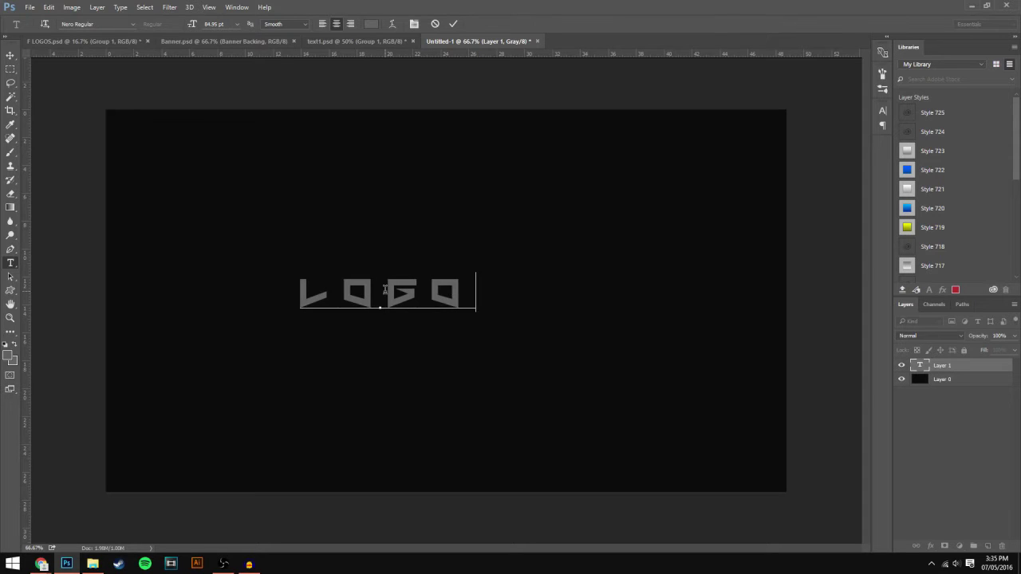
- Set LOGO to Nero Regular at 142.95 pt and move it to the canvas centre
{"action": "key", "text": "ctrl+a"}
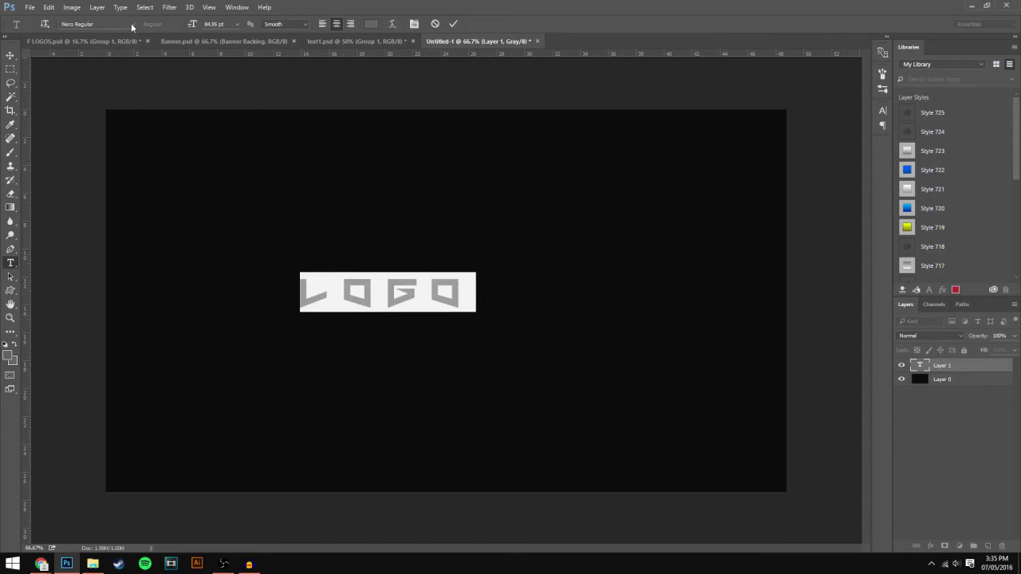
{"action": "left_click", "coordinate": [132, 24]}
{"action": "scroll", "coordinate": [135, 354], "scroll_direction": "down", "scroll_amount": 2}
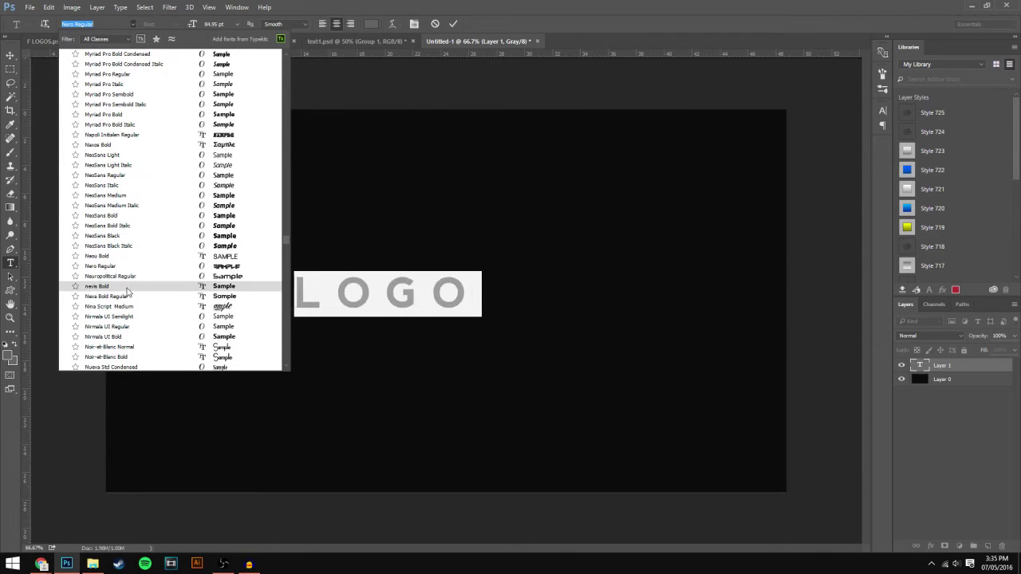
{"action": "left_click", "coordinate": [429, 299]}
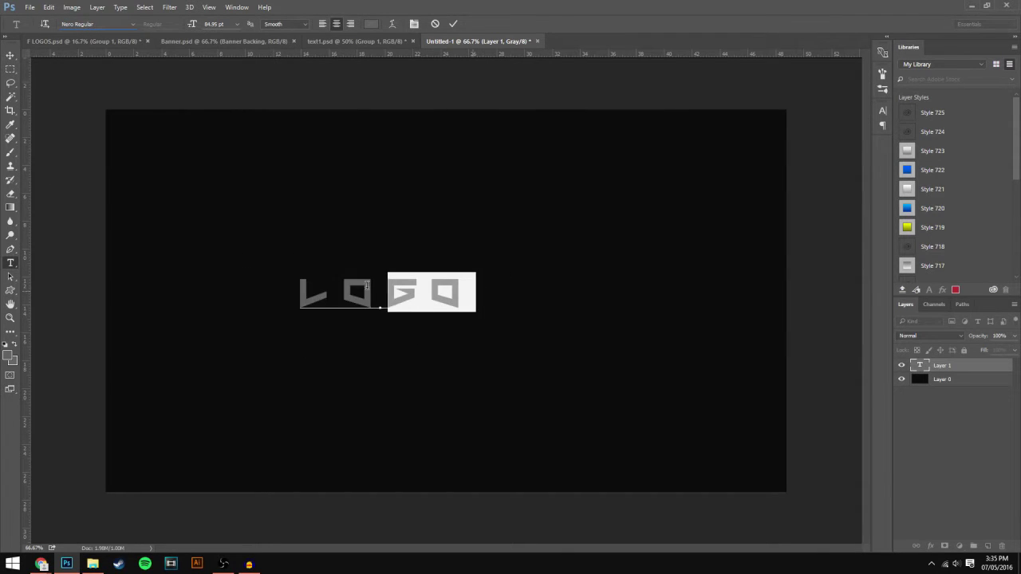
{"action": "left_click_drag", "start_coordinate": [192, 26], "coordinate": [223, 31]}
{"action": "left_click", "coordinate": [9, 57]}
{"action": "left_click_drag", "start_coordinate": [365, 231], "coordinate": [433, 249]}
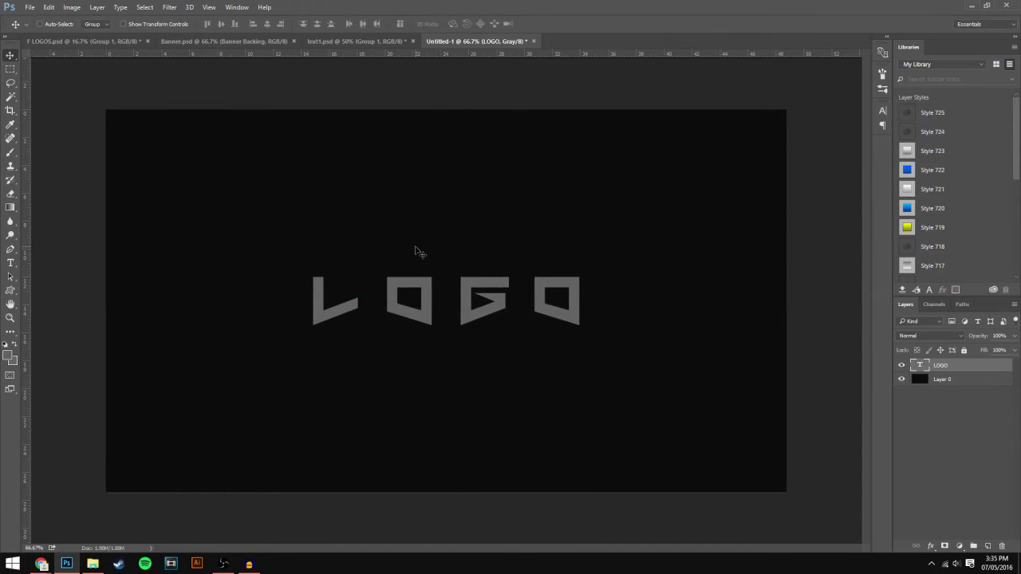
- Increase the LOGO tracking in the Character panel, then re-centre the word with the Move tool
{"action": "left_click", "coordinate": [12, 265]}
{"action": "double_click", "coordinate": [446, 305]}
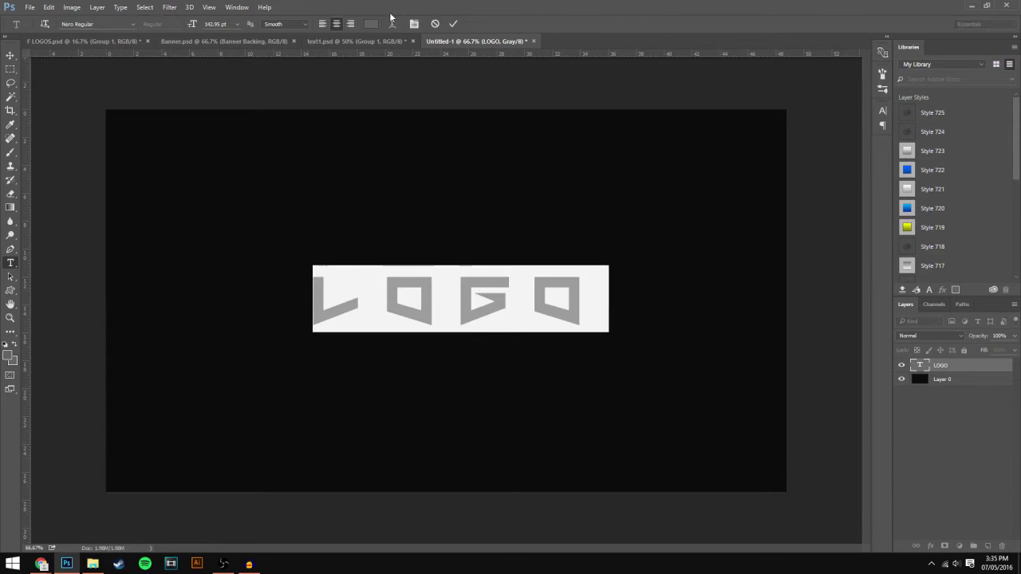
{"action": "left_click", "coordinate": [415, 24]}
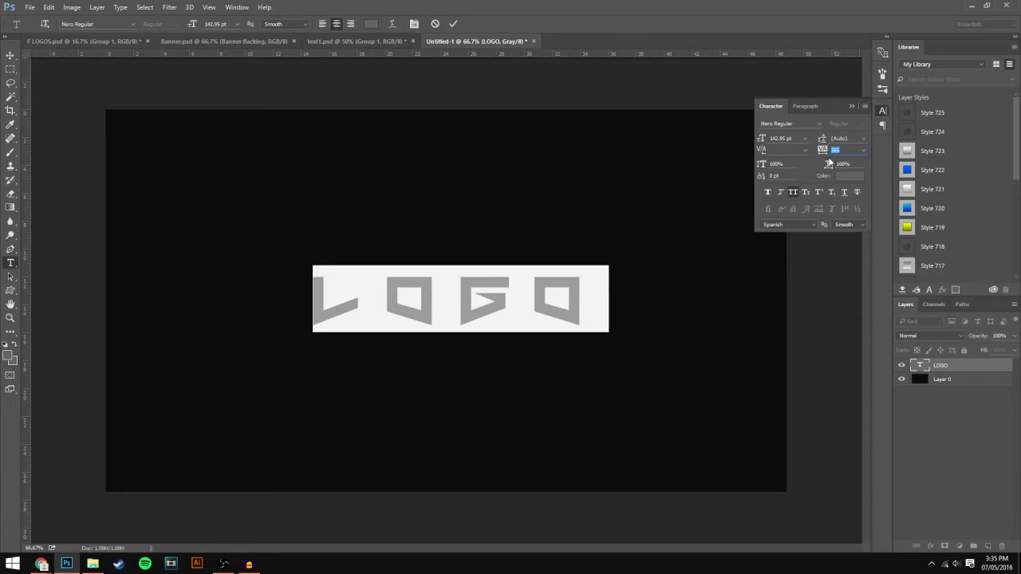
{"action": "left_click_drag", "start_coordinate": [824, 150], "coordinate": [823, 151]}
{"action": "left_click", "coordinate": [851, 106]}
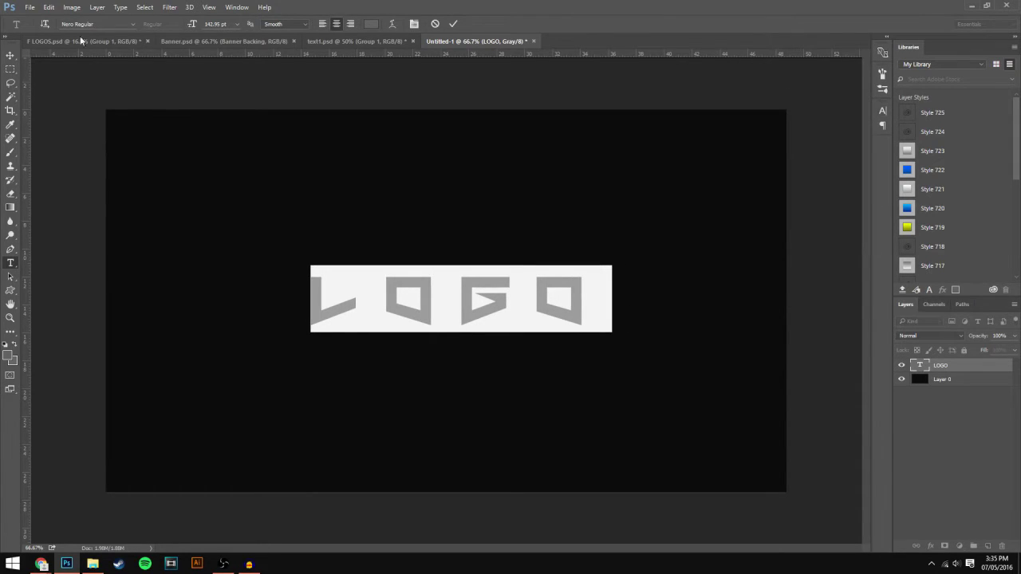
{"action": "left_click", "coordinate": [10, 55]}
{"action": "mouse_move", "coordinate": [537, 266]}
{"action": "left_mouse_down"}
{"action": "mouse_move", "coordinate": [513, 266]}
{"action": "mouse_move", "coordinate": [546, 264]}
{"action": "mouse_move", "coordinate": [537, 266]}
{"action": "left_mouse_up"}
- Rasterize the LOGO type layer and duplicate it as LOGO copy with Ctrl+J
{"action": "right_click", "coordinate": [957, 364]}
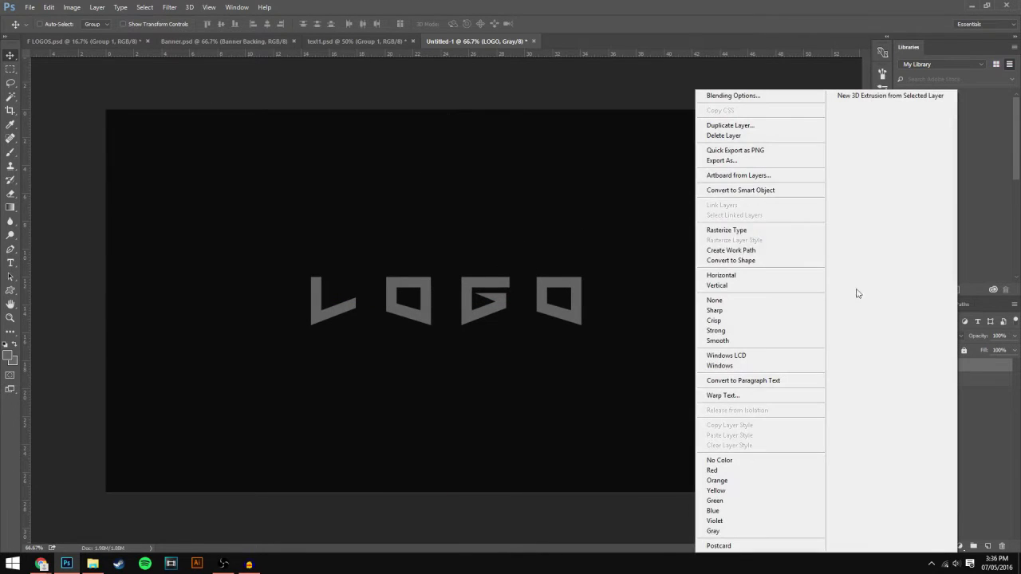
{"action": "left_click", "coordinate": [988, 372]}
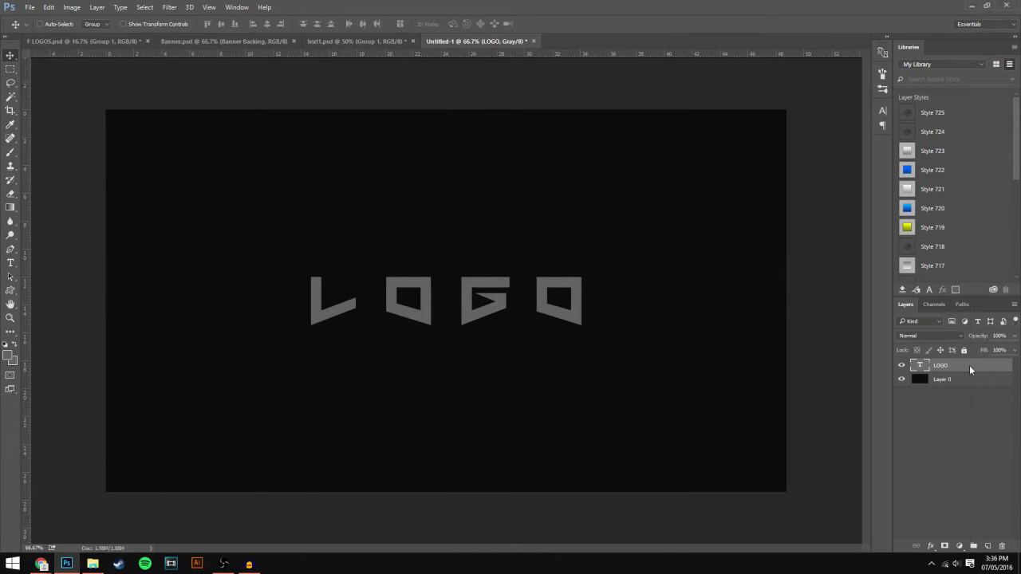
{"action": "right_click", "coordinate": [969, 365]}
{"action": "left_click", "coordinate": [750, 238]}
{"action": "key", "text": "ctrl+j"}
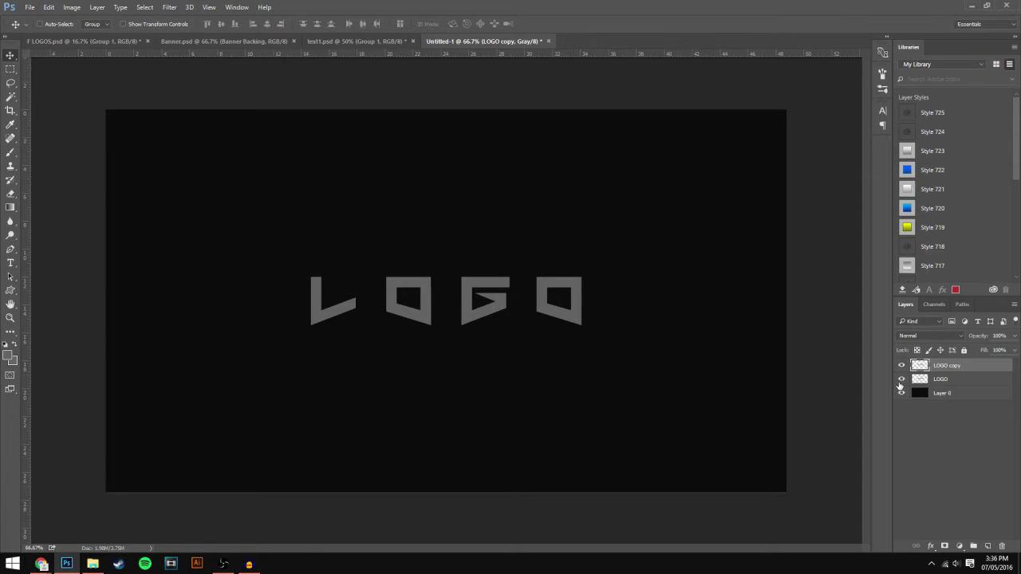
{"action": "left_click", "coordinate": [12, 71]}
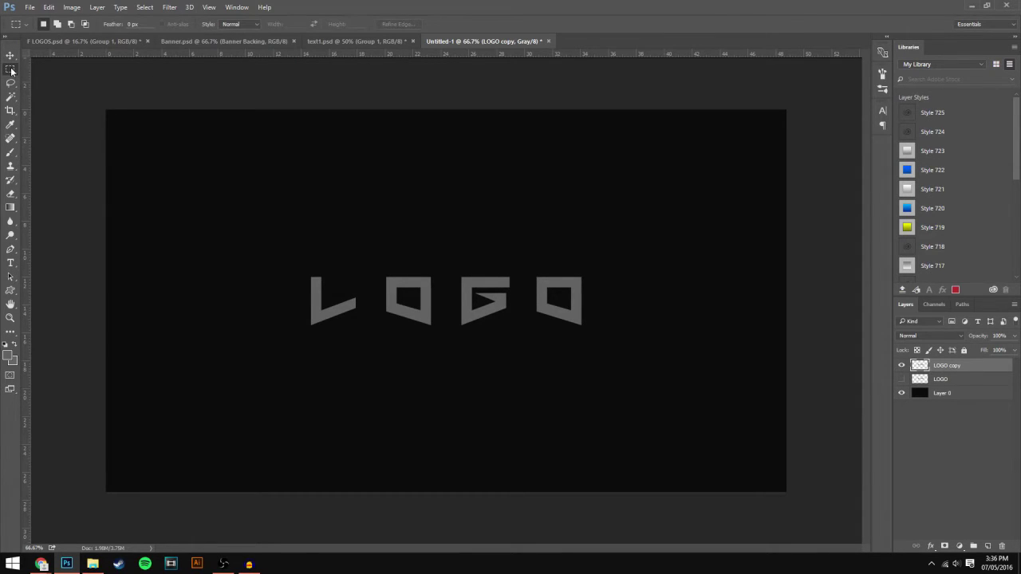
- Marquee the L and copy it onto its own layer named L
{"action": "right_click", "coordinate": [12, 71]}
{"action": "left_click_drag", "start_coordinate": [285, 237], "coordinate": [377, 352]}
{"action": "right_click", "coordinate": [359, 334]}
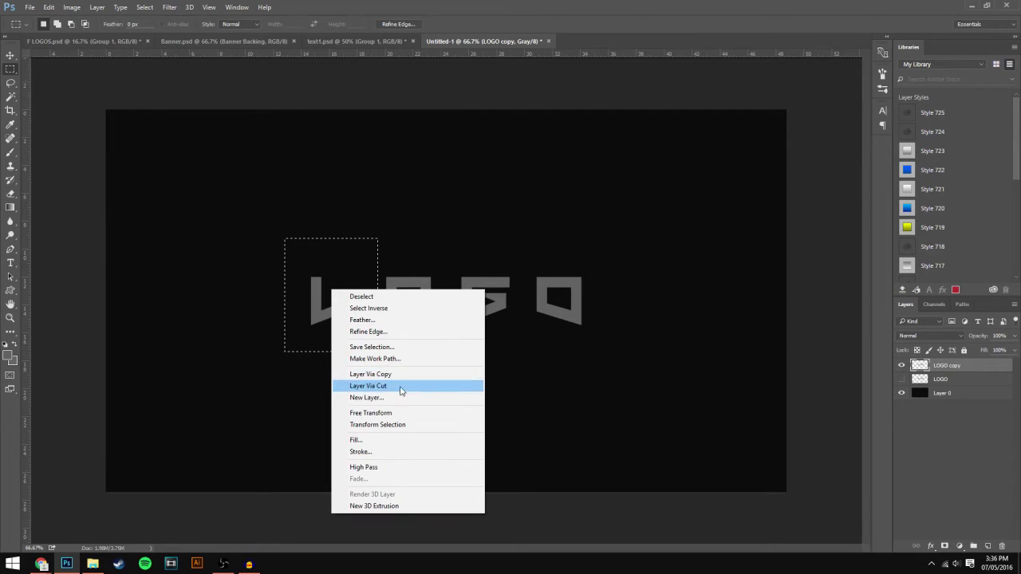
{"action": "left_click", "coordinate": [388, 379]}
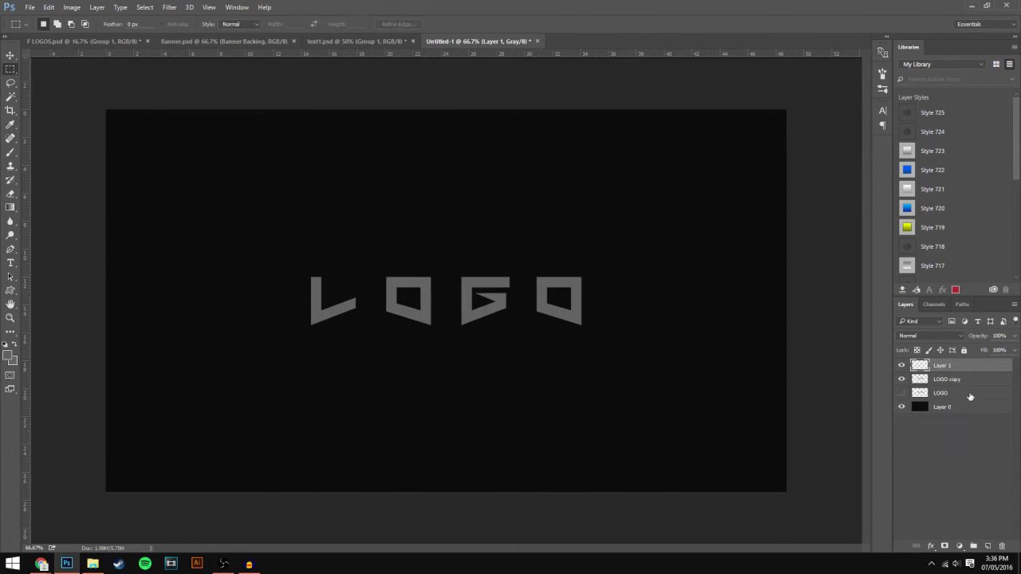
{"action": "double_click", "coordinate": [941, 365]}
{"action": "key", "text": "Return"}
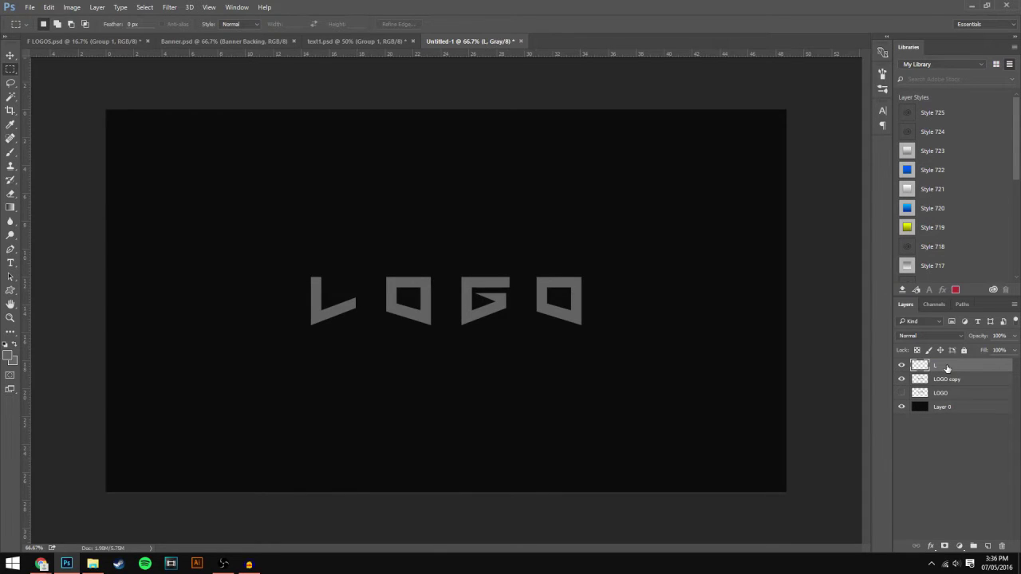
{"action": "left_click", "coordinate": [901, 378]}
{"action": "double_click", "coordinate": [902, 367]}
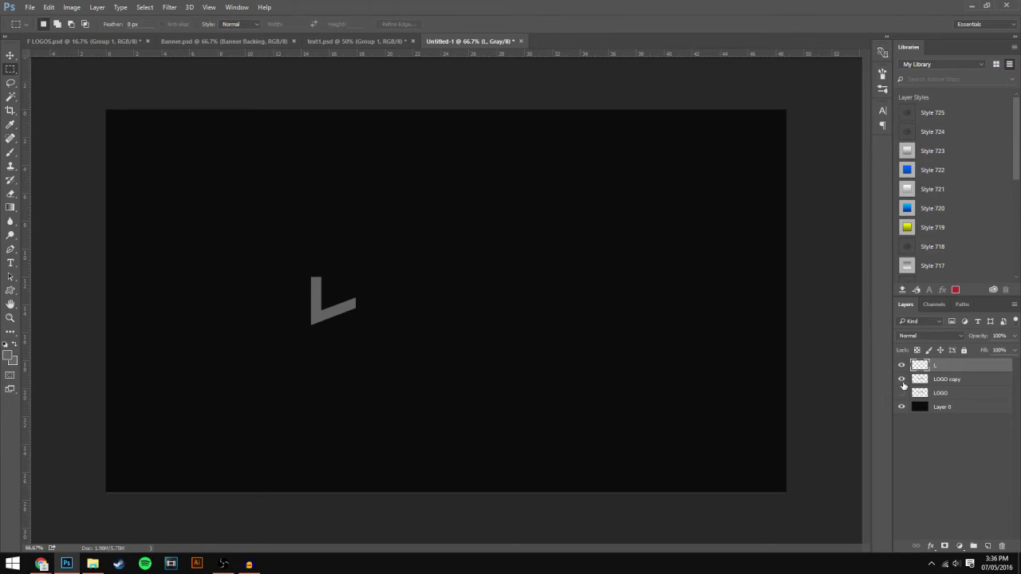
{"action": "left_click", "coordinate": [902, 379]}
{"action": "left_click", "coordinate": [953, 380]}
- Copy the first O onto its own layer named O
{"action": "left_click_drag", "start_coordinate": [372, 265], "coordinate": [444, 334]}
{"action": "right_click", "coordinate": [409, 312]}
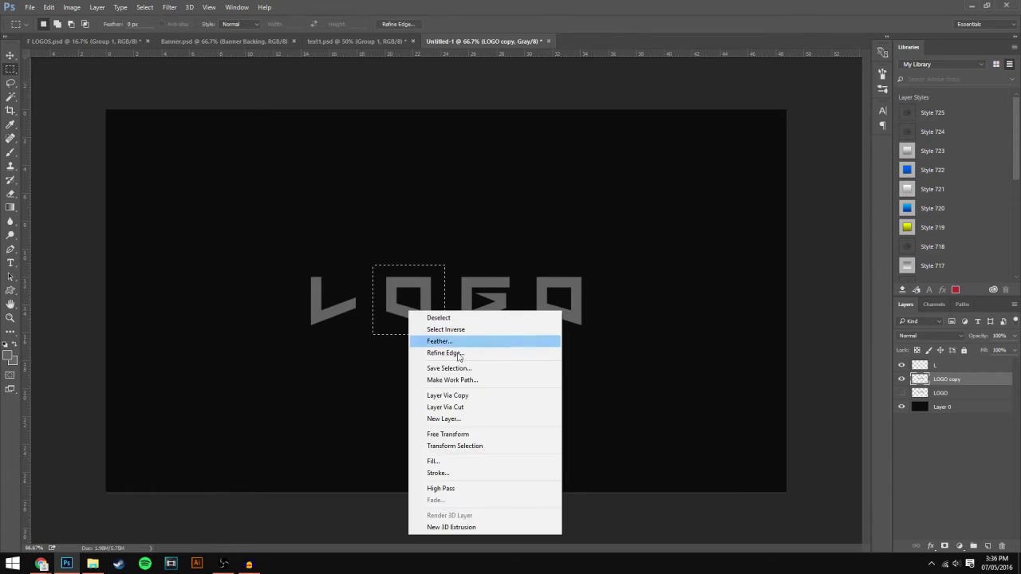
{"action": "left_click", "coordinate": [455, 396]}
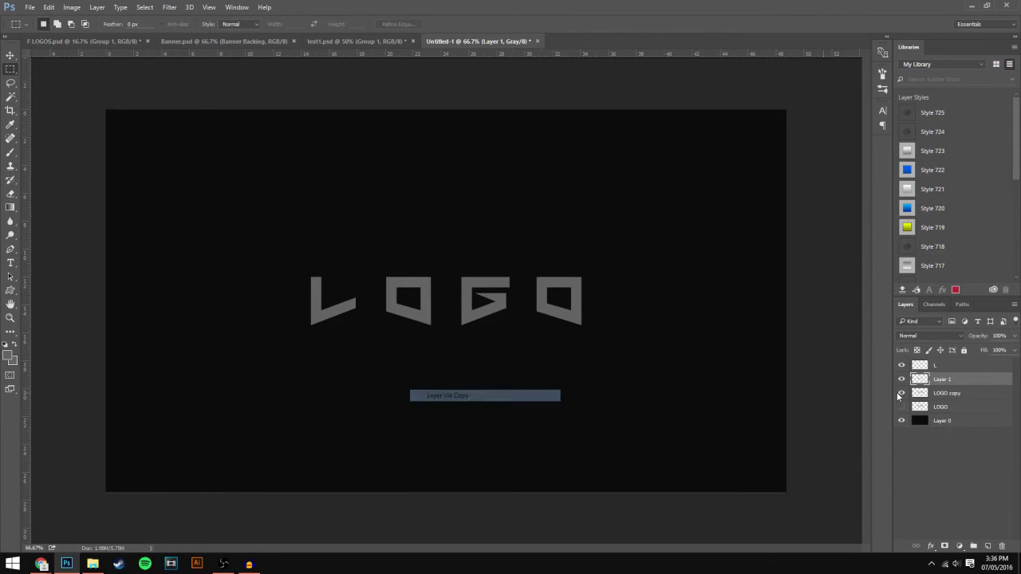
{"action": "double_click", "coordinate": [943, 380]}
{"action": "type", "text": "O"}
{"action": "key", "text": "Return"}
- Copy the G onto its own layer named G, undoing an accidental cut
{"action": "left_click", "coordinate": [957, 394]}
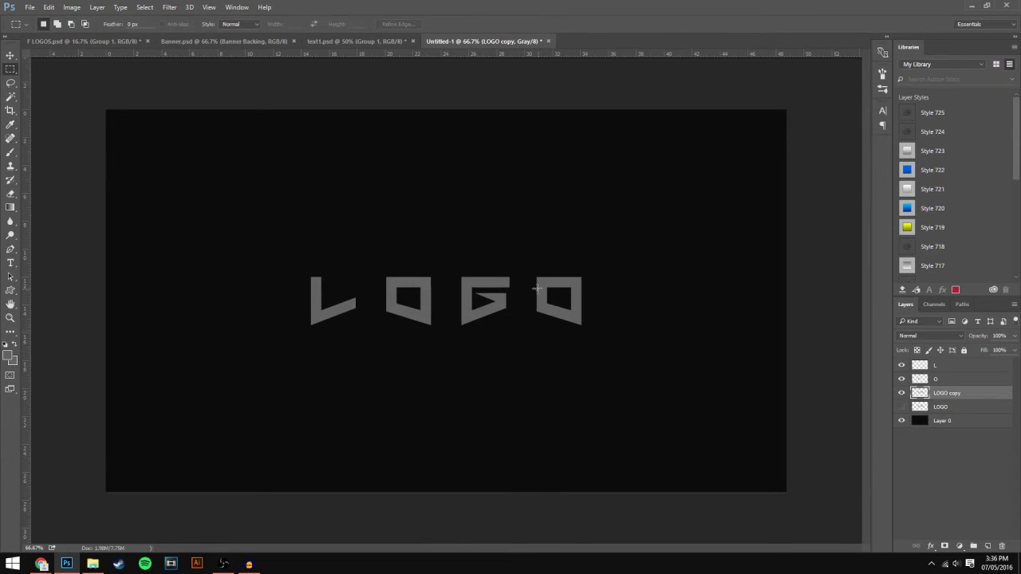
{"action": "left_click_drag", "start_coordinate": [451, 260], "coordinate": [523, 343]}
{"action": "right_click", "coordinate": [527, 346]}
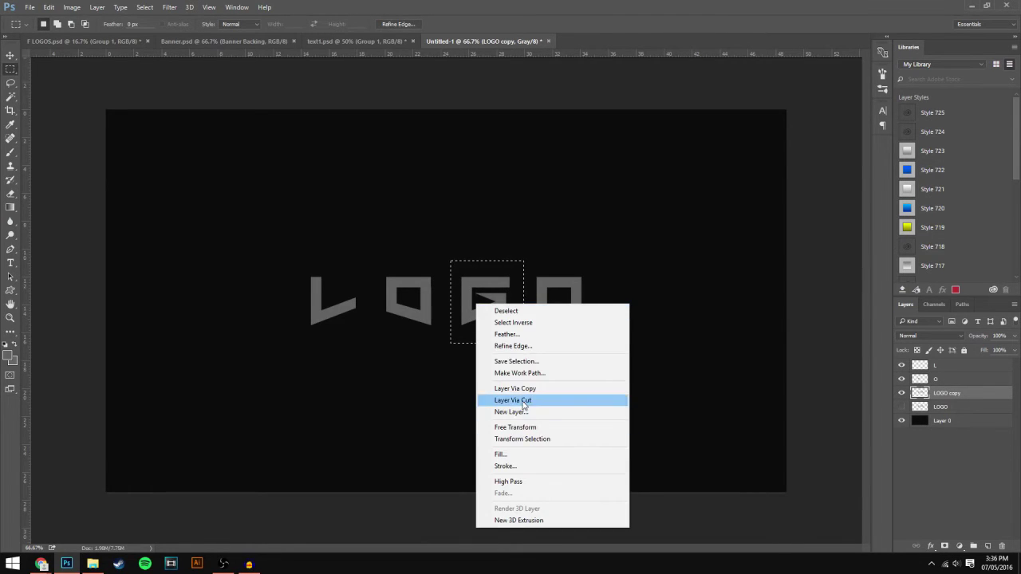
{"action": "left_click", "coordinate": [536, 400]}
{"action": "key", "text": "ctrl+z"}
{"action": "right_click", "coordinate": [495, 308]}
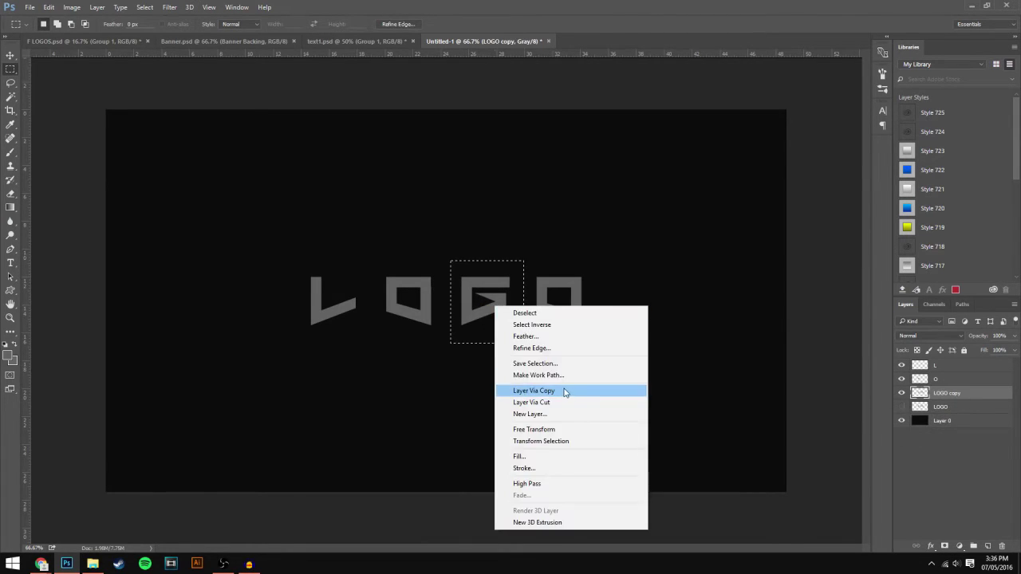
{"action": "left_click", "coordinate": [563, 393]}
{"action": "double_click", "coordinate": [943, 393]}
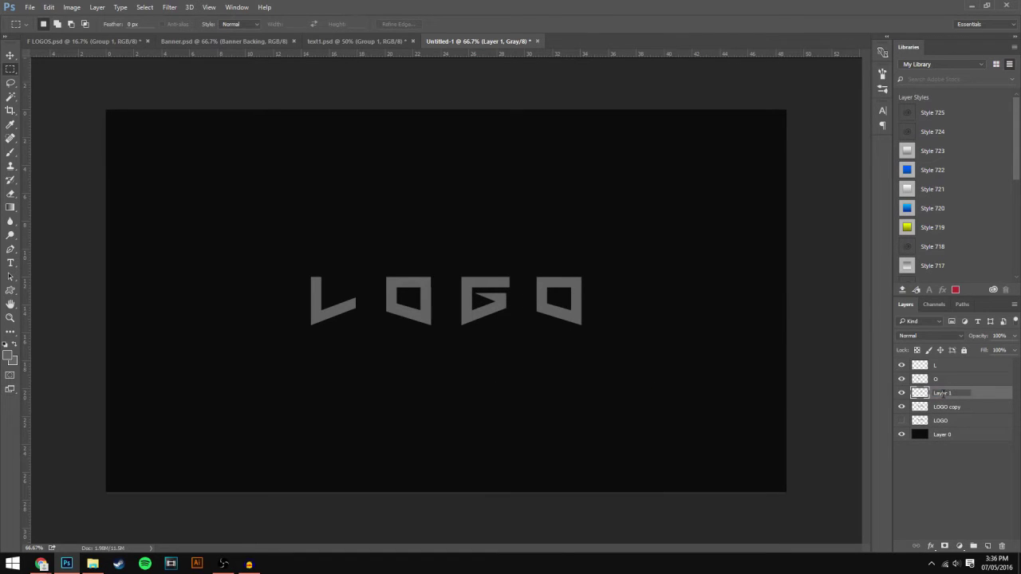
{"action": "type", "text": "G"}
- Copy the last O onto a new layer named O
{"action": "left_click", "coordinate": [977, 420]}
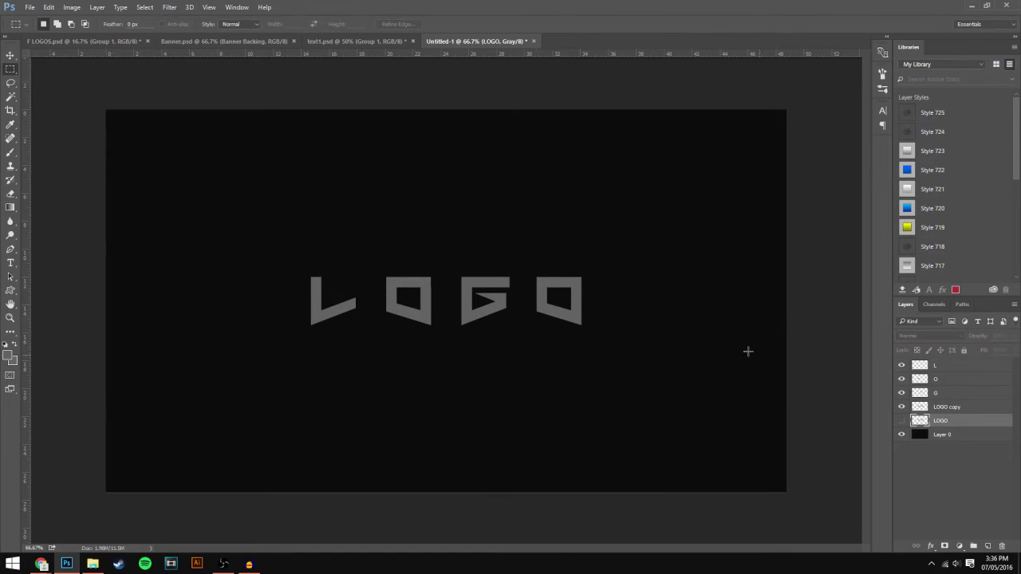
{"action": "left_click_drag", "start_coordinate": [695, 358], "coordinate": [524, 238]}
{"action": "right_click", "coordinate": [552, 279]}
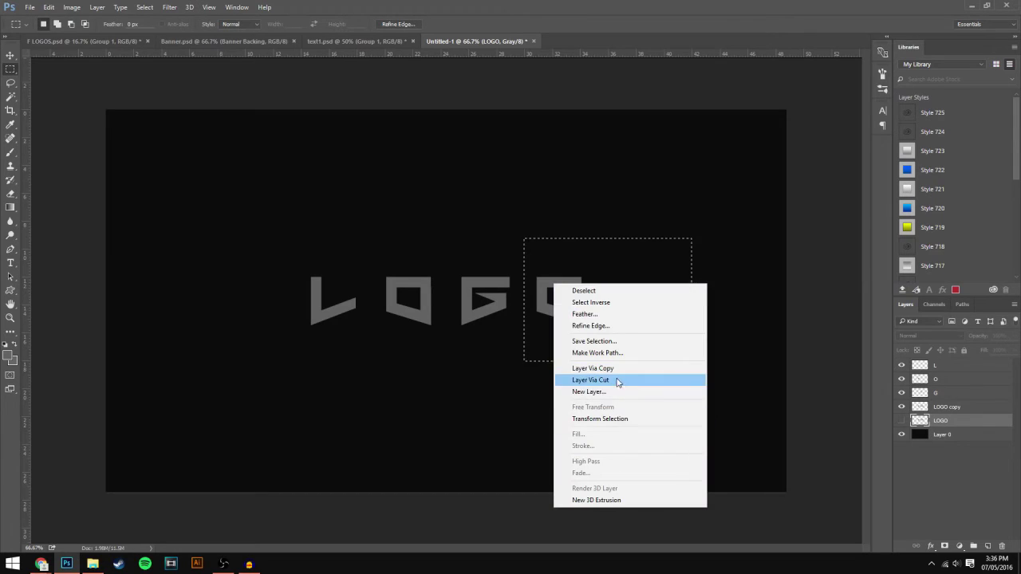
{"action": "left_click", "coordinate": [558, 365]}
{"action": "double_click", "coordinate": [942, 421]}
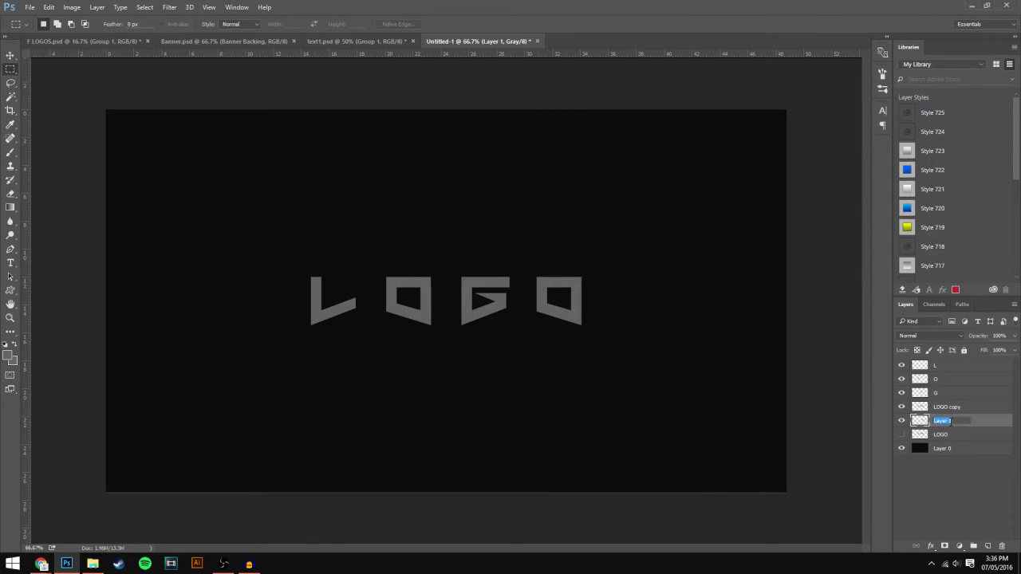
{"action": "type", "text": "O"}
{"action": "key", "text": "Return"}
- Move the new O layer above LOGO copy and hide LOGO copy
{"action": "left_click_drag", "start_coordinate": [948, 420], "coordinate": [941, 401]}
{"action": "left_click", "coordinate": [922, 422]}
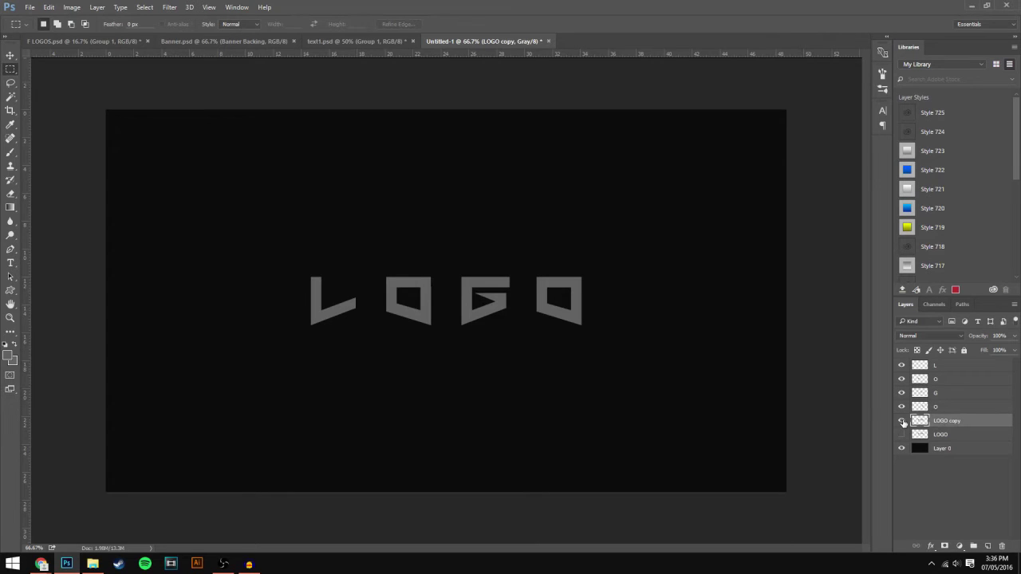
{"action": "left_click", "coordinate": [902, 421]}
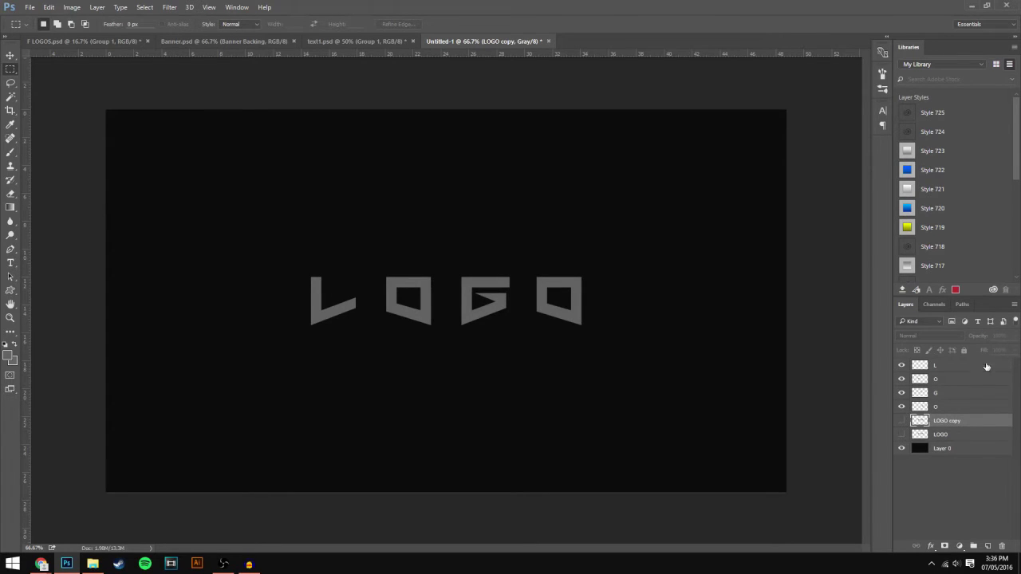
{"action": "left_click", "coordinate": [972, 378]}
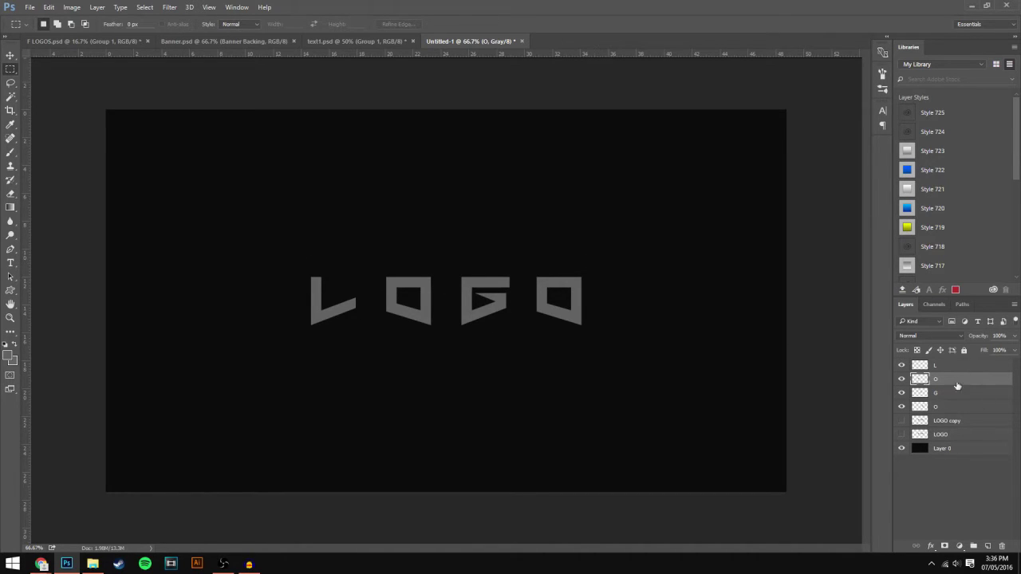
- Drag the first O and compare it with the red LOGO reference in text1.psd
{"action": "left_click", "coordinate": [10, 55]}
{"action": "left_click_drag", "start_coordinate": [436, 280], "coordinate": [384, 277]}
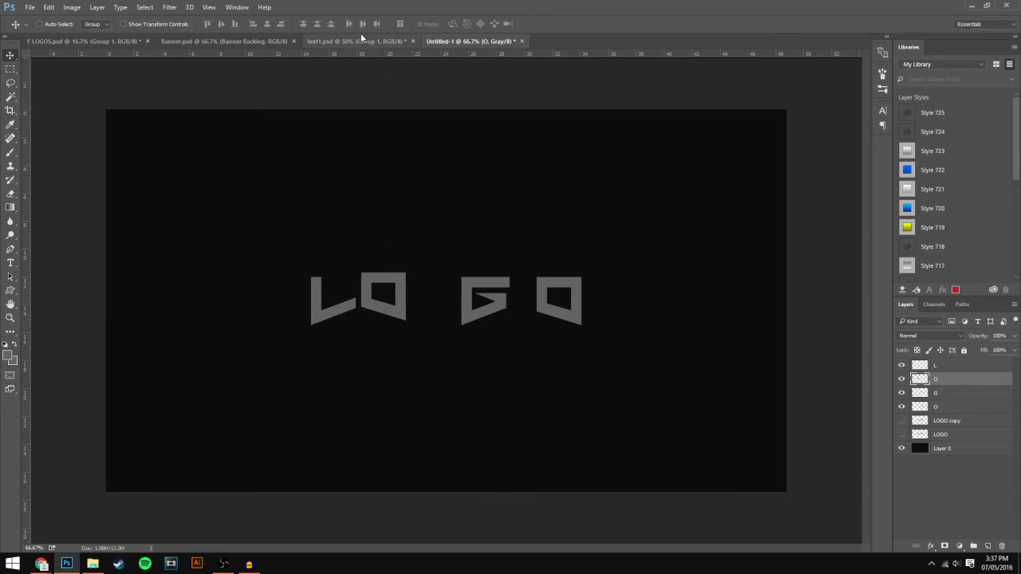
{"action": "left_click", "coordinate": [360, 41]}
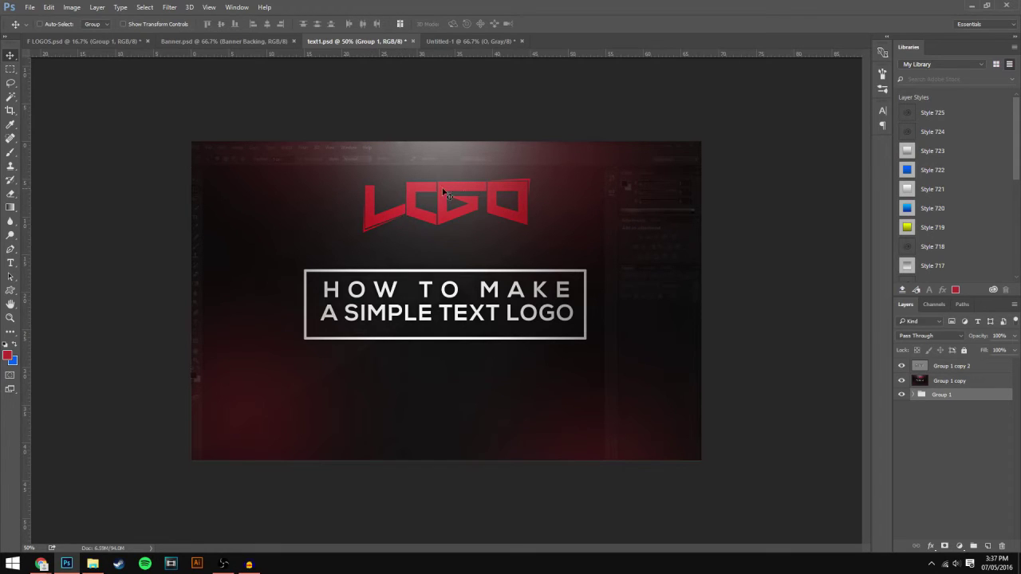
{"action": "left_click", "coordinate": [441, 43]}
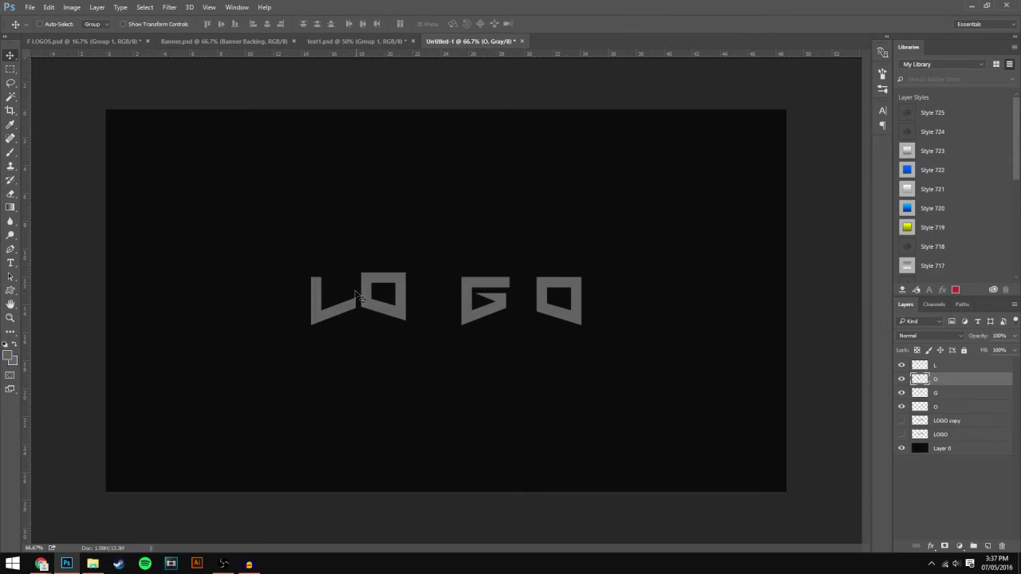
- Nudge the first O left until it meets the L, rechecking the reference
{"action": "mouse_move", "coordinate": [389, 293]}
{"action": "left_mouse_down"}
{"action": "mouse_move", "coordinate": [378, 290]}
{"action": "mouse_move", "coordinate": [387, 292]}
{"action": "left_mouse_up"}
{"action": "key", "text": "Left"}
{"action": "key", "text": "Left"}
{"action": "left_click_drag", "start_coordinate": [380, 281], "coordinate": [384, 308]}
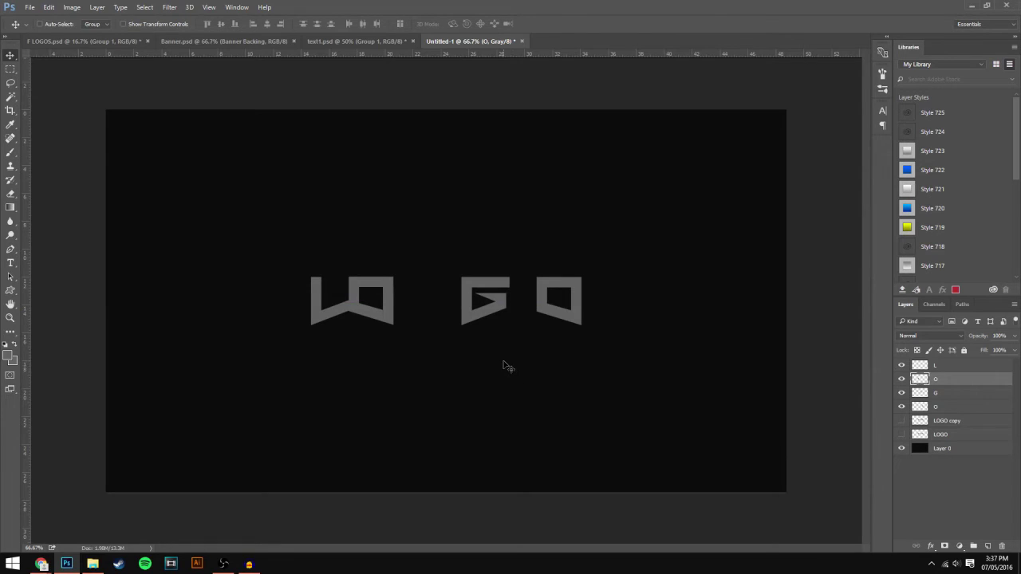
{"action": "key", "text": "ctrl+plus"}
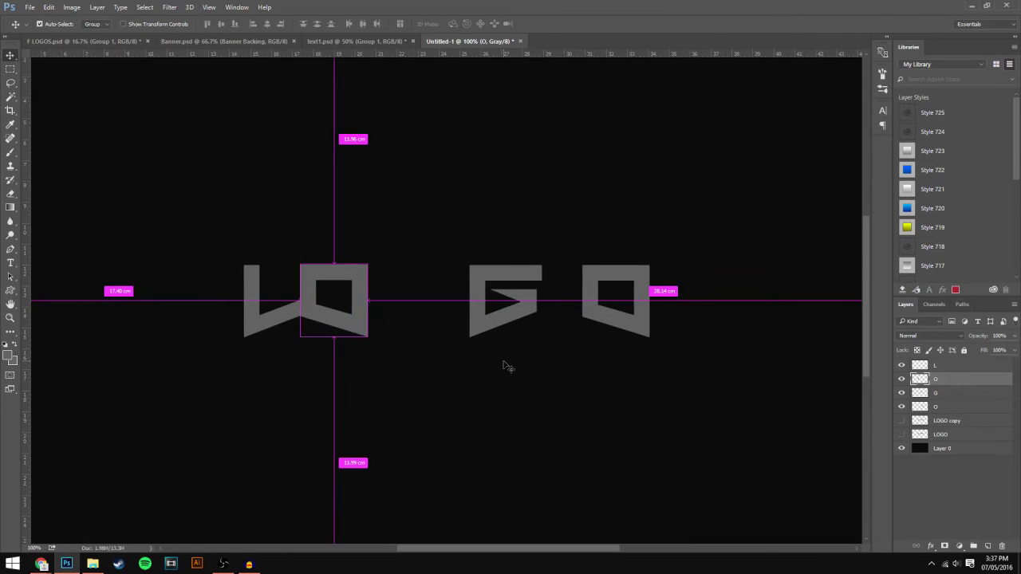
{"action": "key", "text": "ctrl+plus"}
{"action": "left_click", "coordinate": [337, 41]}
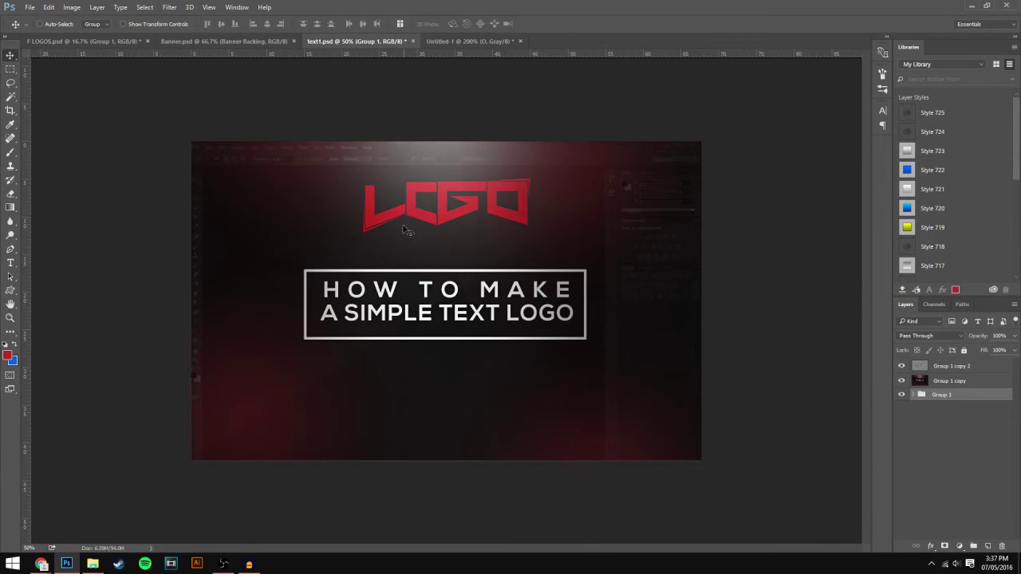
{"action": "left_click", "coordinate": [451, 41]}
{"action": "left_click_drag", "start_coordinate": [498, 550], "coordinate": [462, 551]}
- Draw a closed Pen path around the area where the L overlaps the O
{"action": "left_click", "coordinate": [11, 249]}
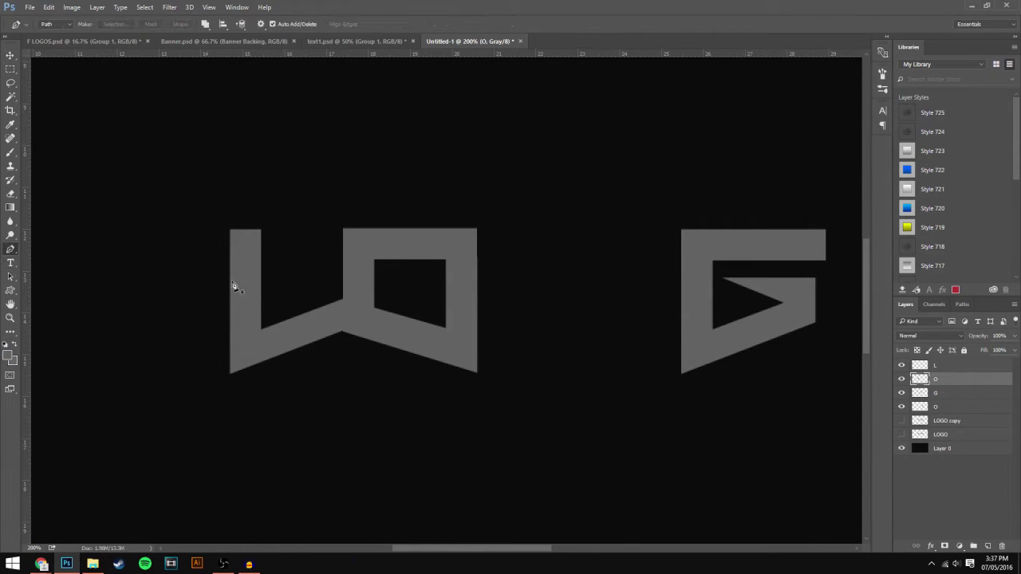
{"action": "left_click", "coordinate": [341, 265]}
{"action": "left_click", "coordinate": [341, 344]}
{"action": "left_click", "coordinate": [417, 366]}
{"action": "left_click", "coordinate": [421, 255]}
{"action": "left_click", "coordinate": [342, 266]}
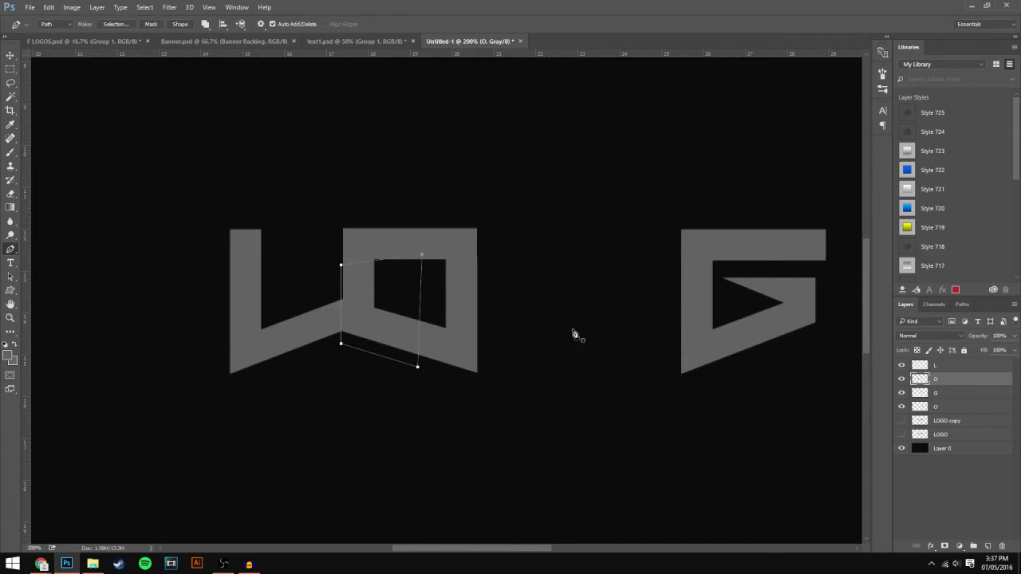
- Turn the path into a selection, delete the L's pixels inside it, and deselect
{"action": "left_click", "coordinate": [943, 366]}
{"action": "right_click", "coordinate": [405, 335]}
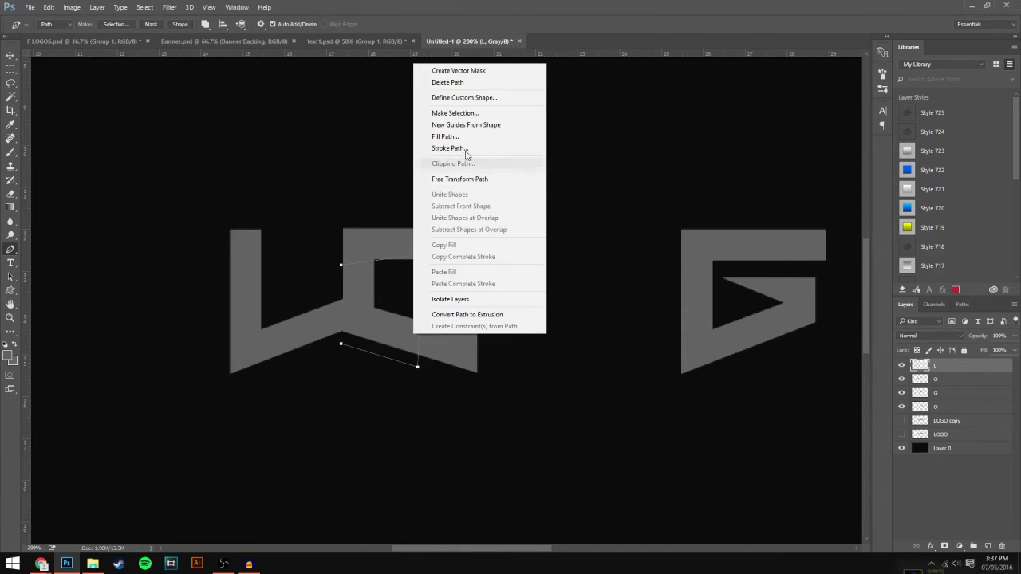
{"action": "left_click", "coordinate": [455, 112]}
{"action": "key", "text": "Return"}
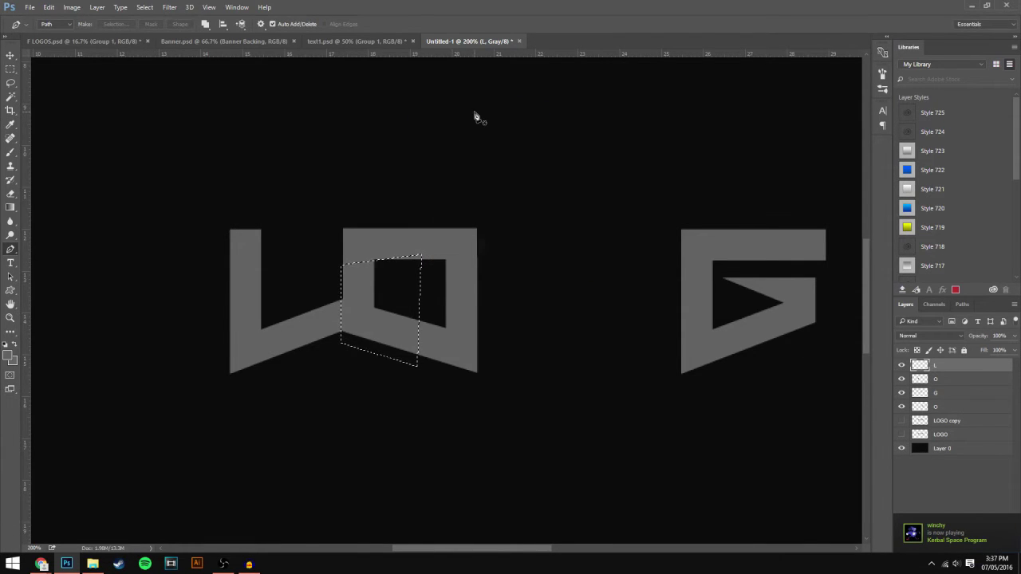
{"action": "key", "text": "Delete"}
{"action": "key", "text": "ctrl+d"}
- Nudge the L right, then slide the G left beside the O, checking the reference
{"action": "left_click", "coordinate": [11, 56]}
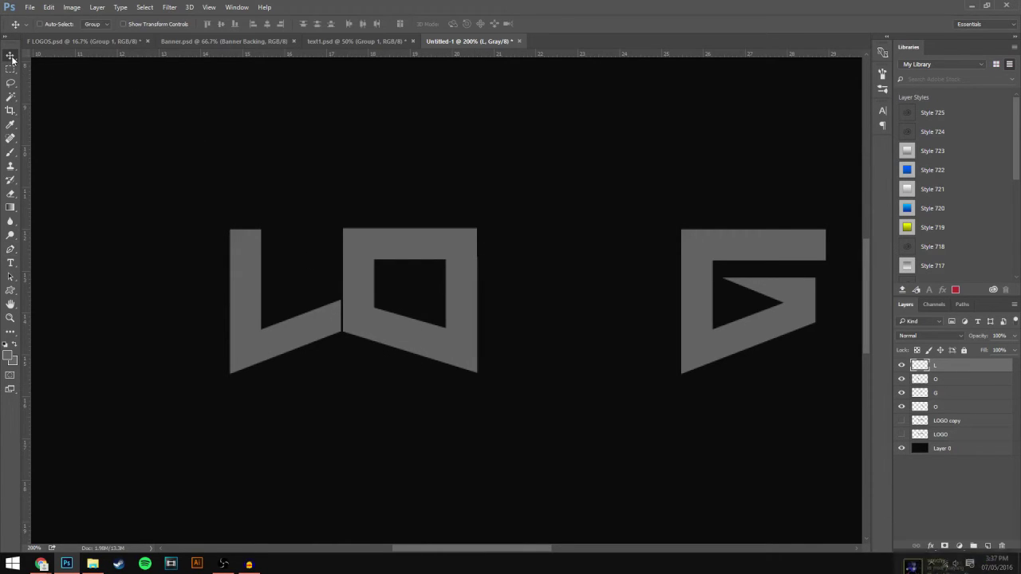
{"action": "key", "text": "Right"}
{"action": "key", "text": "Right"}
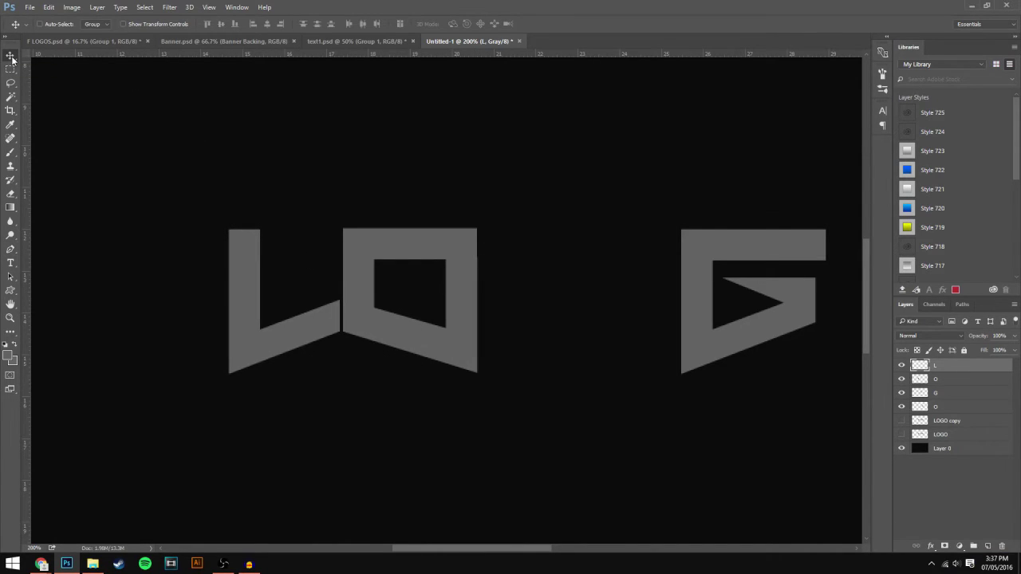
{"action": "left_click", "coordinate": [950, 393]}
{"action": "left_click_drag", "start_coordinate": [699, 301], "coordinate": [520, 296]}
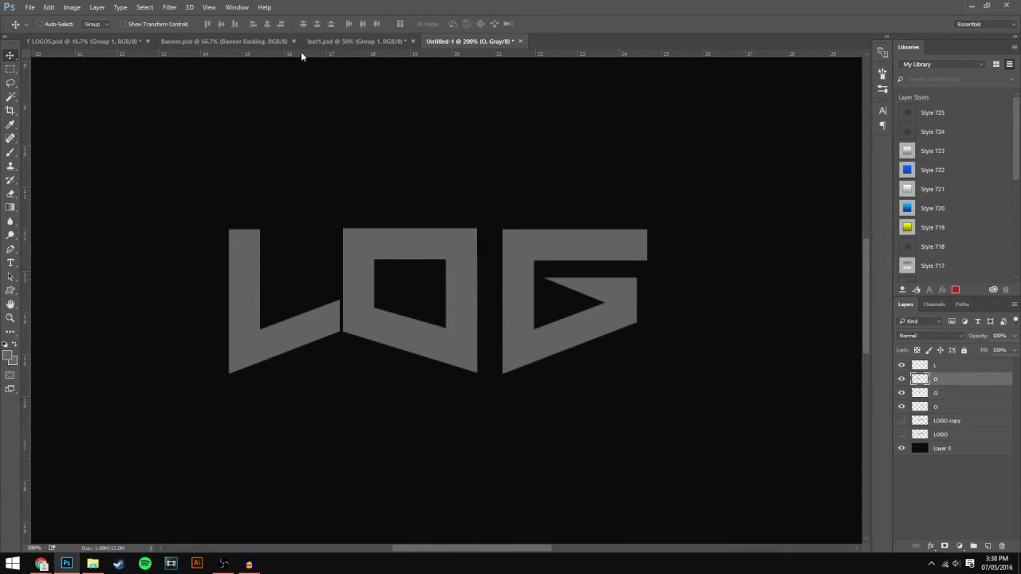
{"action": "left_click", "coordinate": [335, 41]}
{"action": "left_click", "coordinate": [470, 41]}
- Delete the right bar of the O beside the L so it becomes a C
{"action": "left_click", "coordinate": [11, 68]}
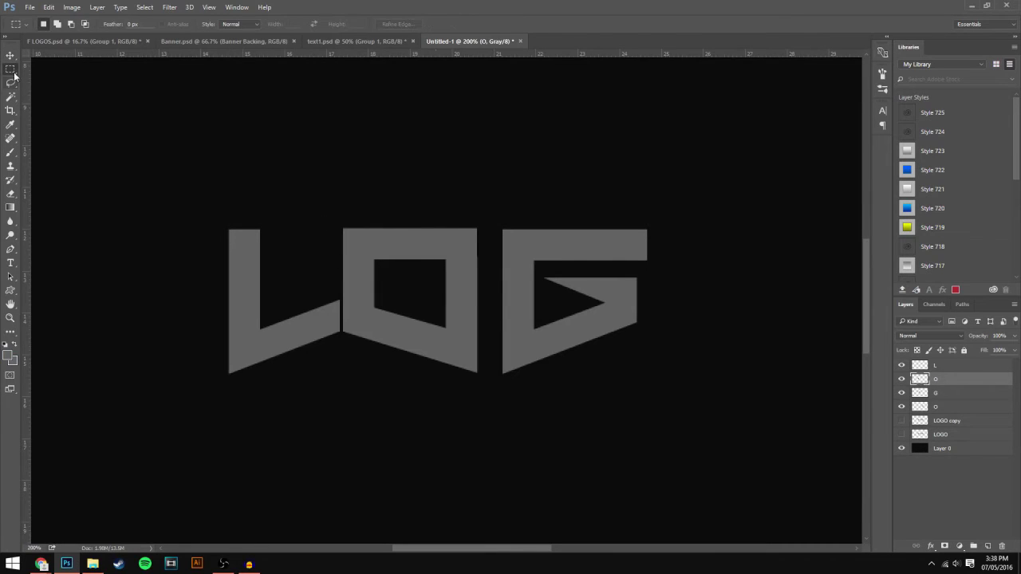
{"action": "left_click", "coordinate": [946, 406]}
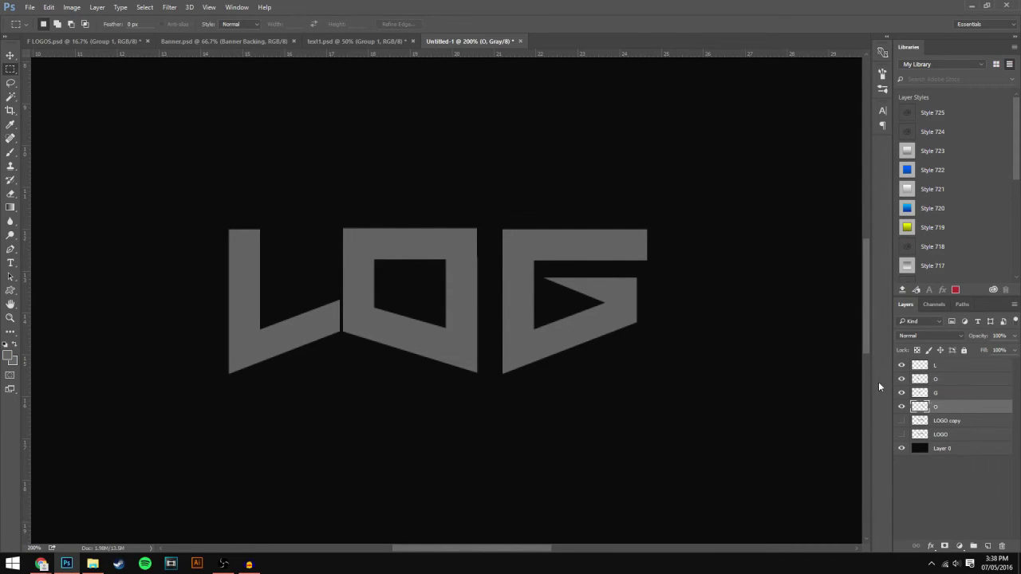
{"action": "left_click", "coordinate": [932, 378]}
{"action": "left_click", "coordinate": [901, 378]}
{"action": "left_click", "coordinate": [902, 378]}
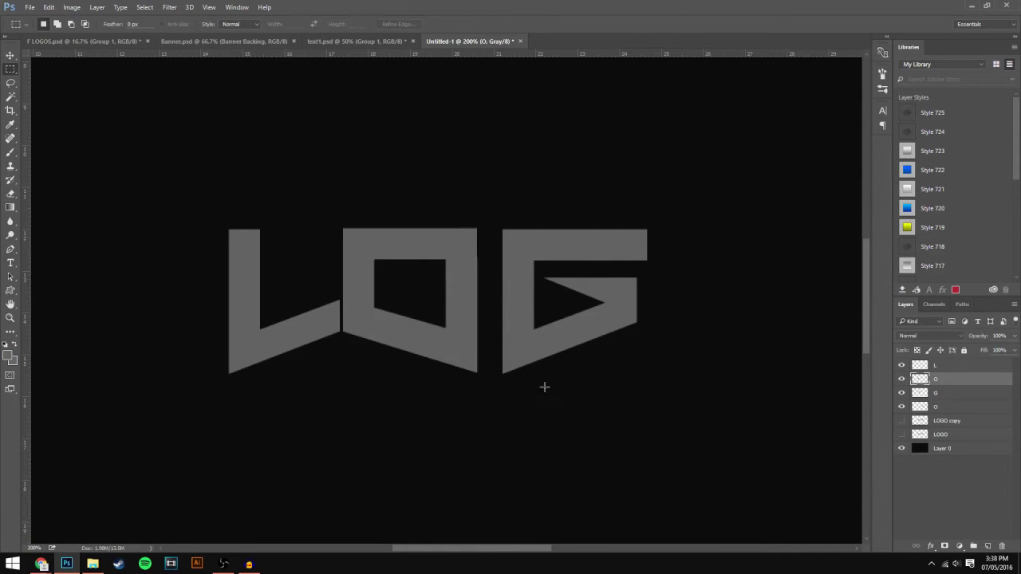
{"action": "left_click_drag", "start_coordinate": [568, 392], "coordinate": [447, 159]}
{"action": "key", "text": "Delete"}
{"action": "key", "text": "ctrl+d"}
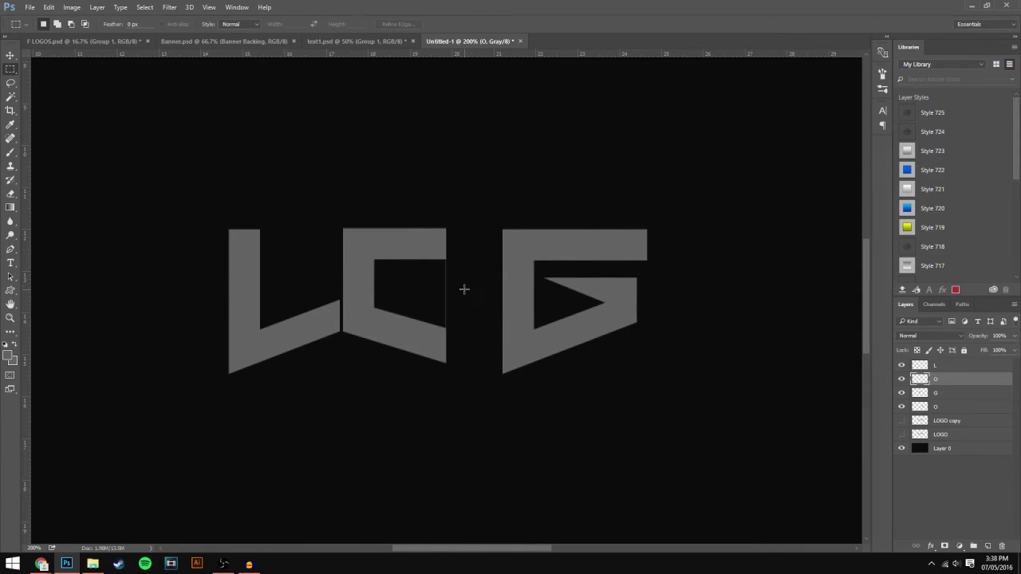
{"action": "left_click_drag", "start_coordinate": [523, 393], "coordinate": [445, 200]}
{"action": "key", "text": "ctrl+d"}
- Slide the G left against the C and nudge it up level with the L
{"action": "left_click", "coordinate": [943, 392]}
{"action": "left_click", "coordinate": [11, 55]}
{"action": "left_click_drag", "start_coordinate": [569, 269], "coordinate": [540, 273]}
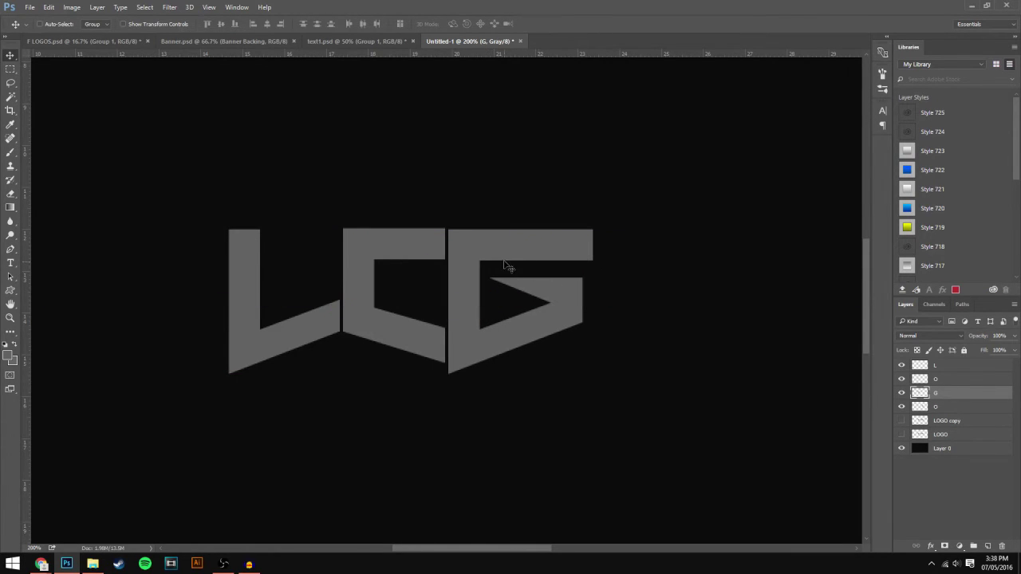
{"action": "key", "text": "Up"}
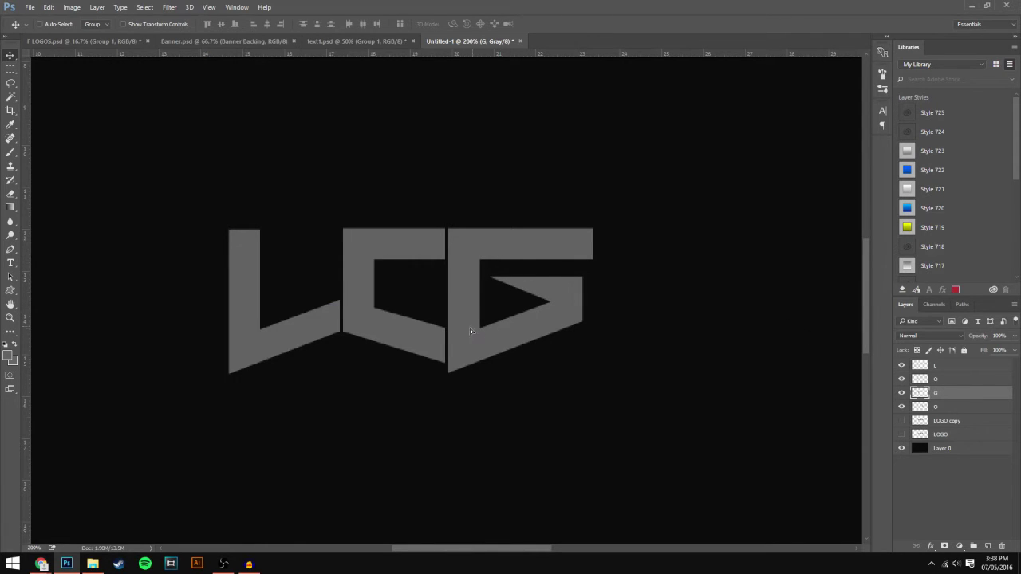
{"action": "left_click_drag", "start_coordinate": [470, 328], "coordinate": [483, 273]}
{"action": "key", "text": "ctrl+plus"}
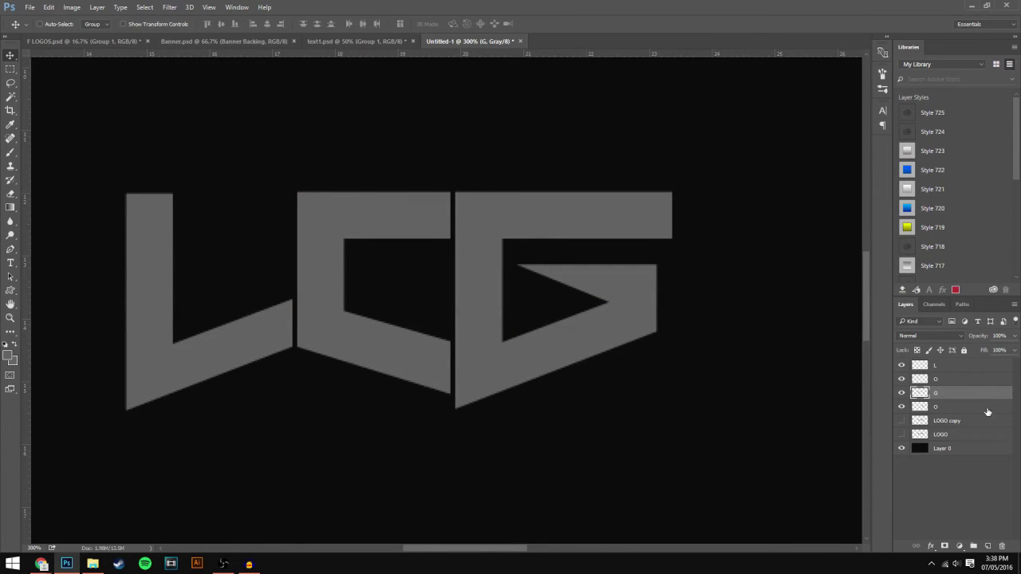
- Select the L and C layers and stretch them down to the G's bottom edge
{"action": "left_click", "coordinate": [951, 364]}
{"action": "left_click", "coordinate": [951, 380], "text": "ctrl"}
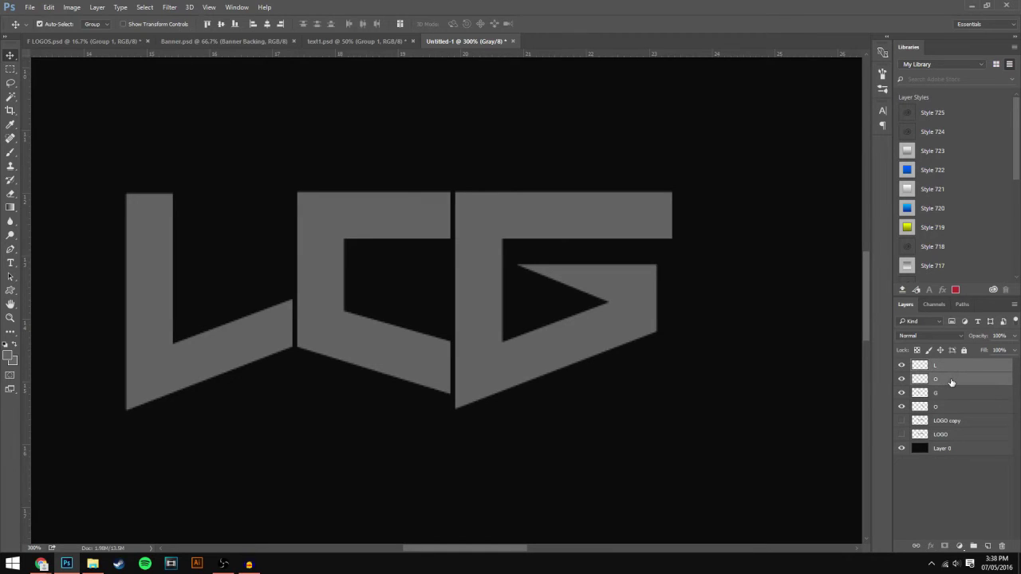
{"action": "key", "text": "ctrl+t"}
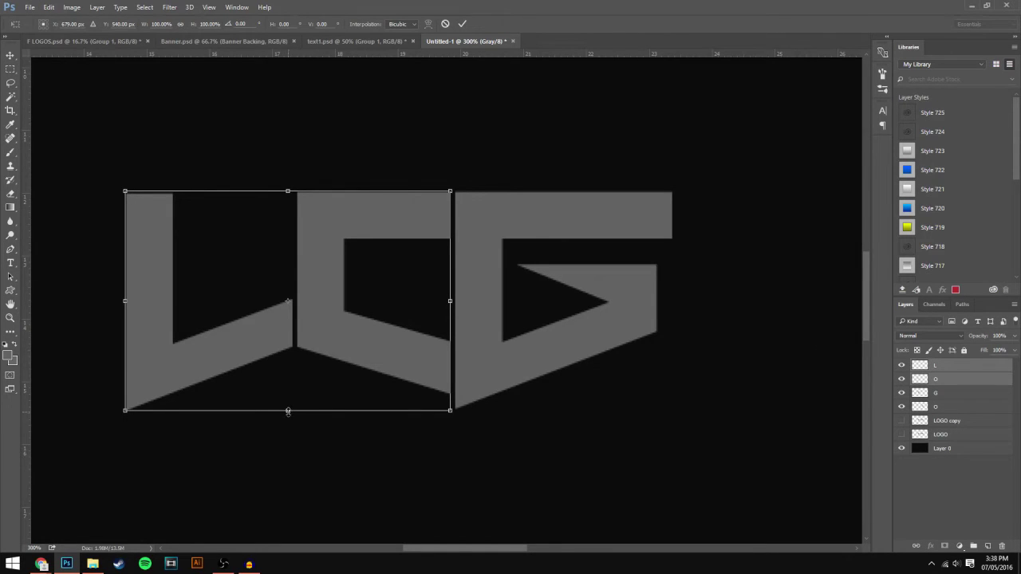
{"action": "left_click_drag", "start_coordinate": [288, 411], "coordinate": [287, 425]}
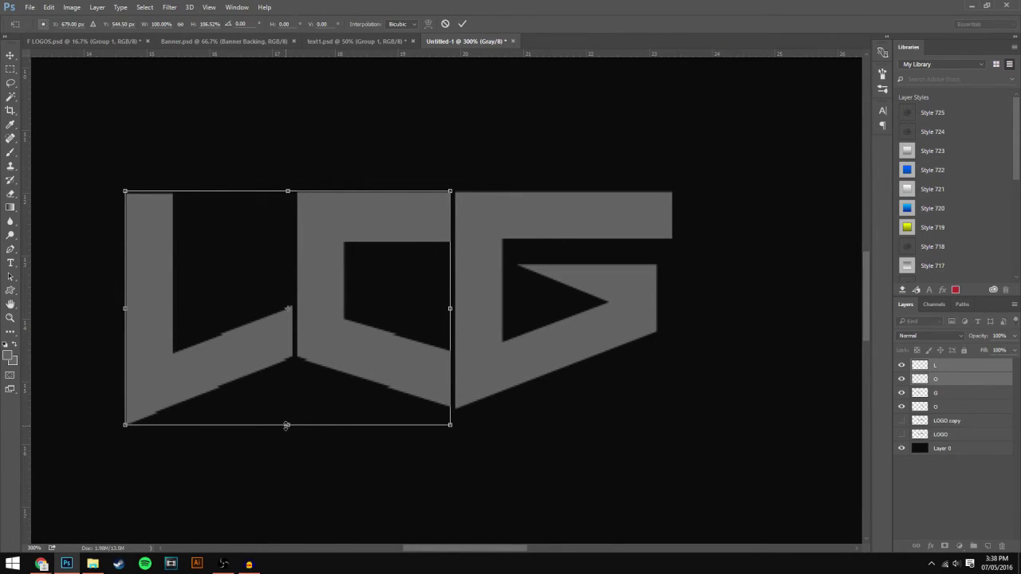
{"action": "key", "text": "Return"}
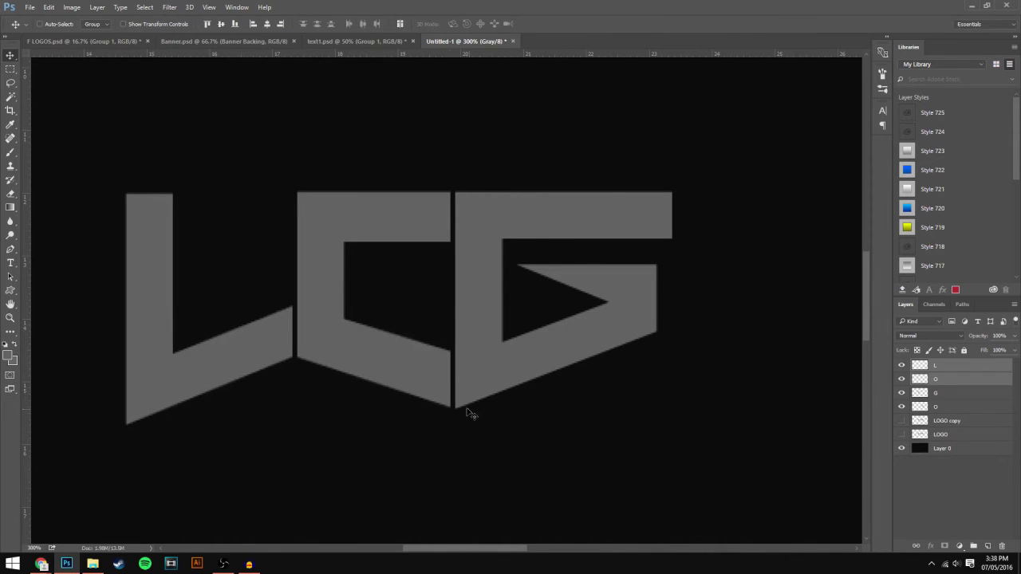
{"action": "key", "text": "Down"}
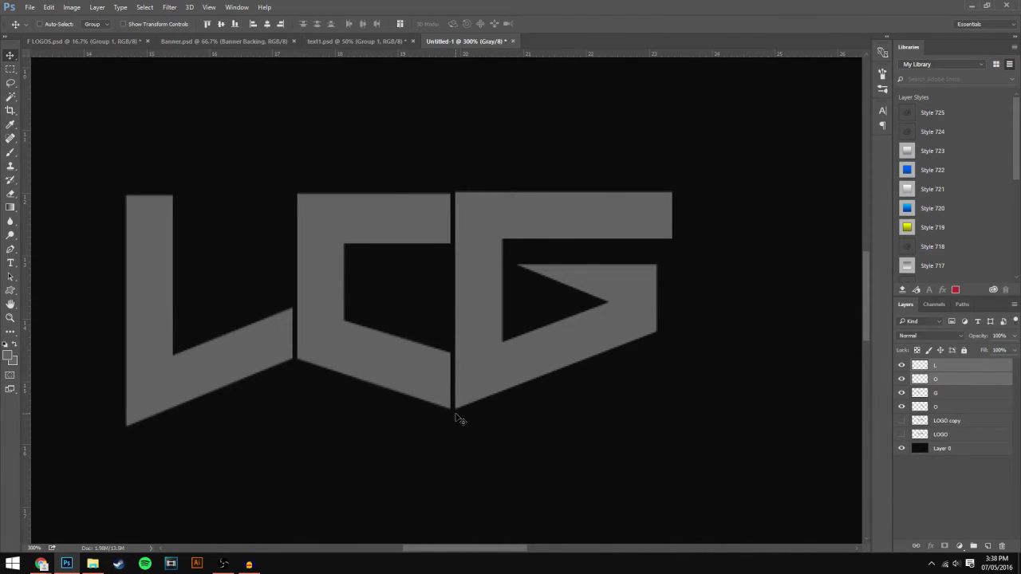
- Pull the L and C tops level with the G using Free Transform
{"action": "key", "text": "ctrl+t"}
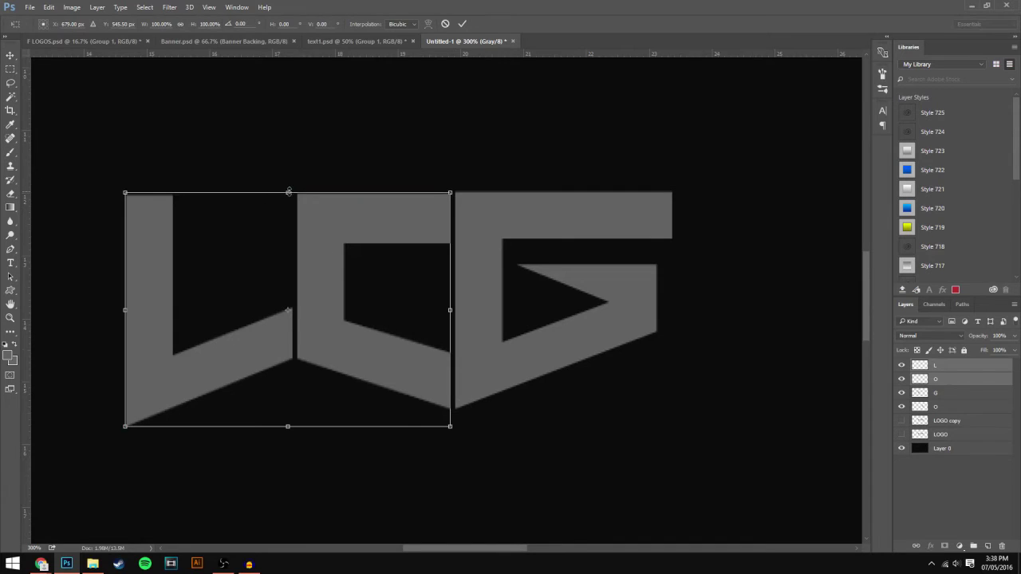
{"action": "left_click_drag", "start_coordinate": [288, 193], "coordinate": [288, 191]}
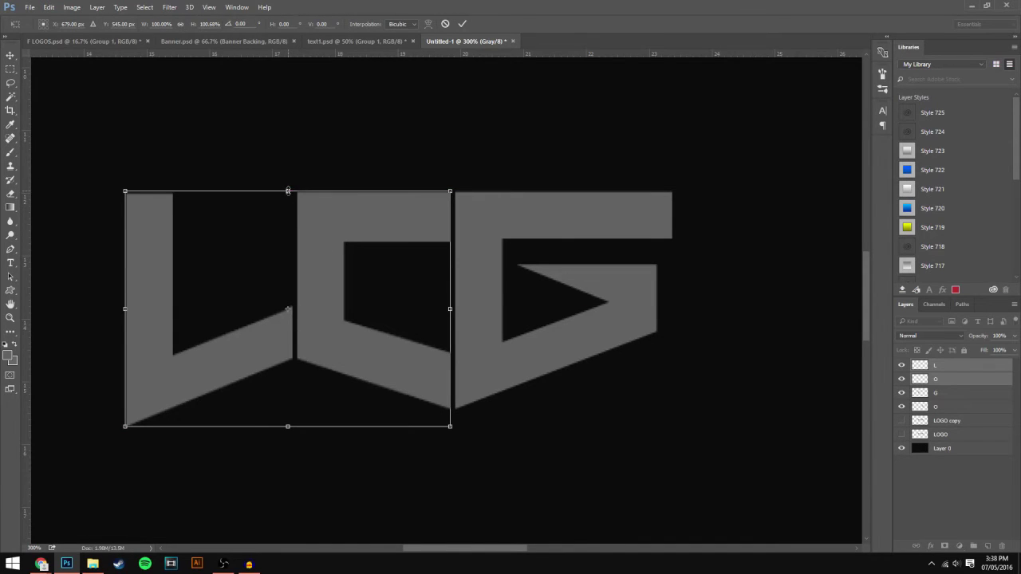
{"action": "key", "text": "Return"}
{"action": "key", "text": "ctrl+minus"}
{"action": "key", "text": "ctrl+minus"}
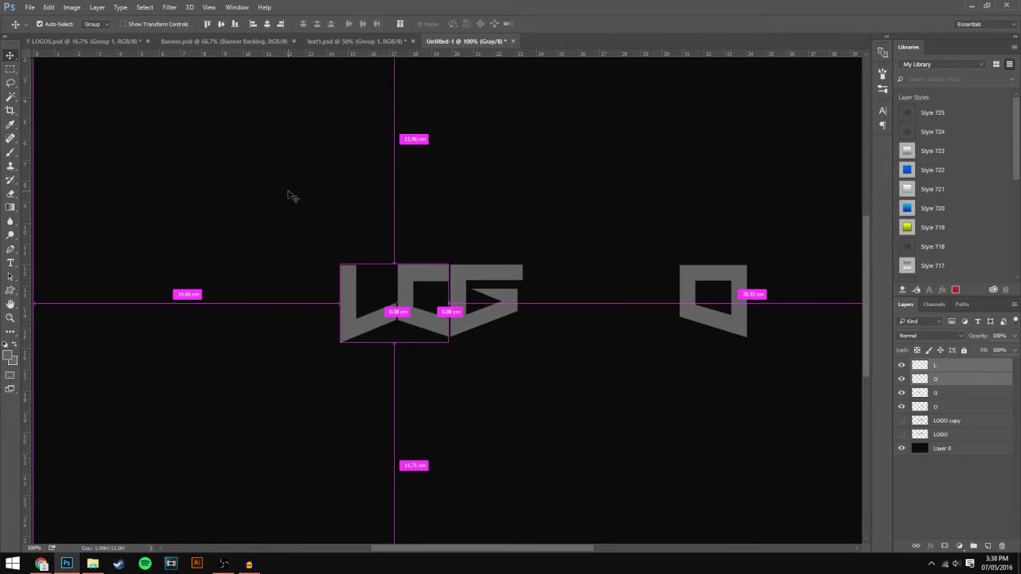
{"action": "key", "text": "ctrl+minus"}
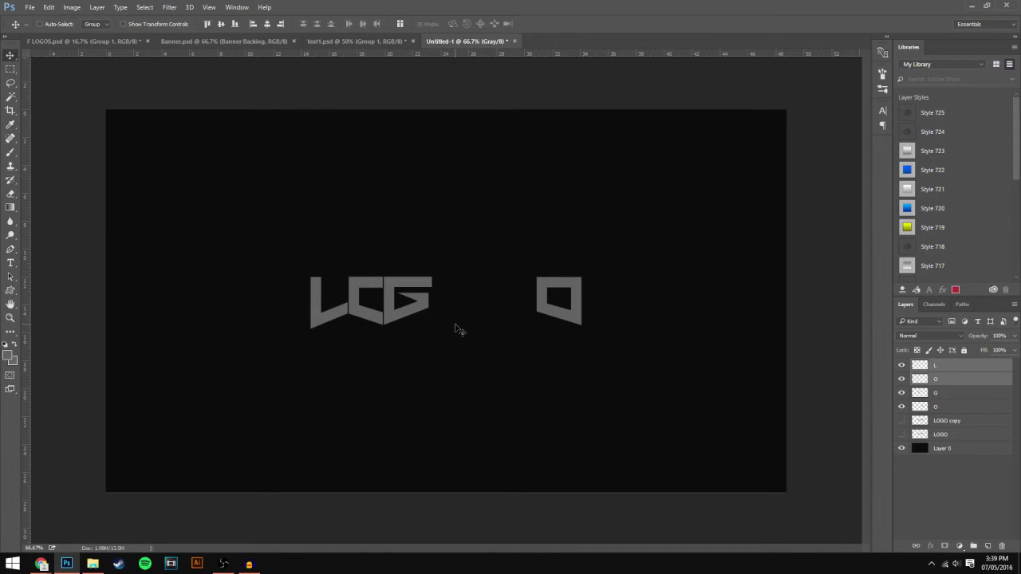
{"action": "key", "text": "ctrl+plus"}
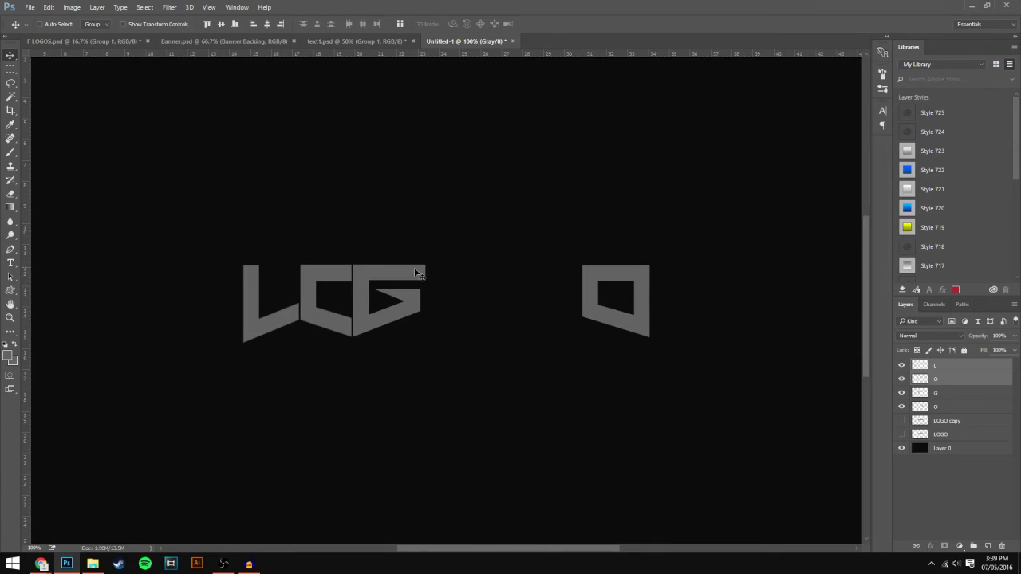
- Type a lowercase 'l' as a new text layer and move it beside the LCG letters
{"action": "left_click", "coordinate": [11, 263]}
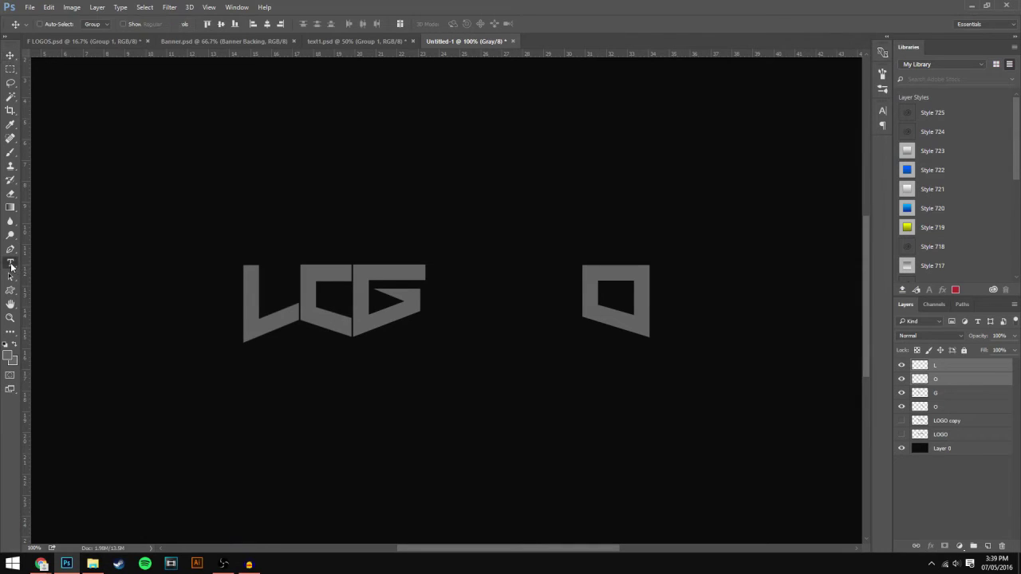
{"action": "left_click", "coordinate": [488, 215]}
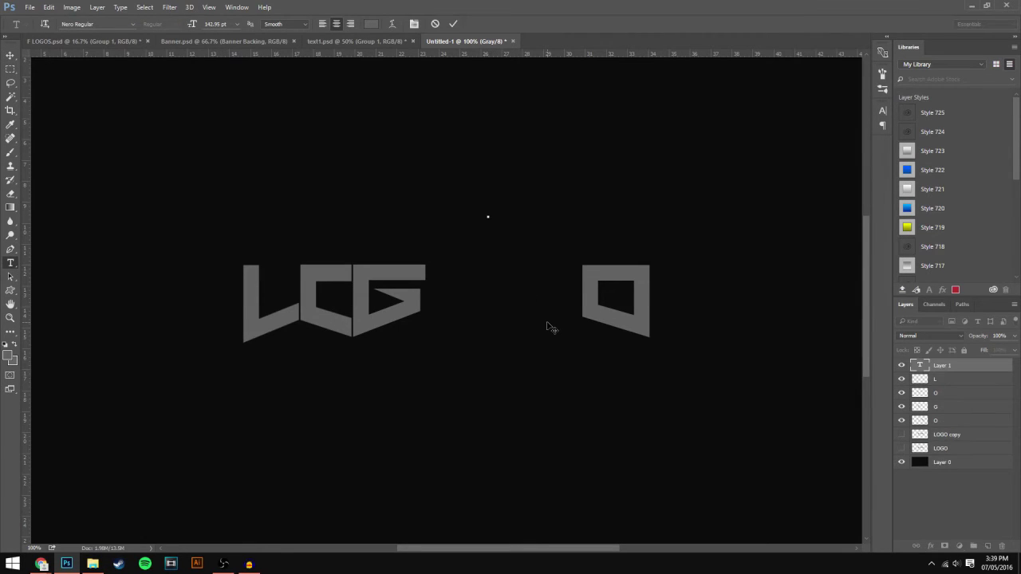
{"action": "type", "text": "L"}
{"action": "key", "text": "BackSpace"}
{"action": "type", "text": "l"}
{"action": "left_click", "coordinate": [10, 55]}
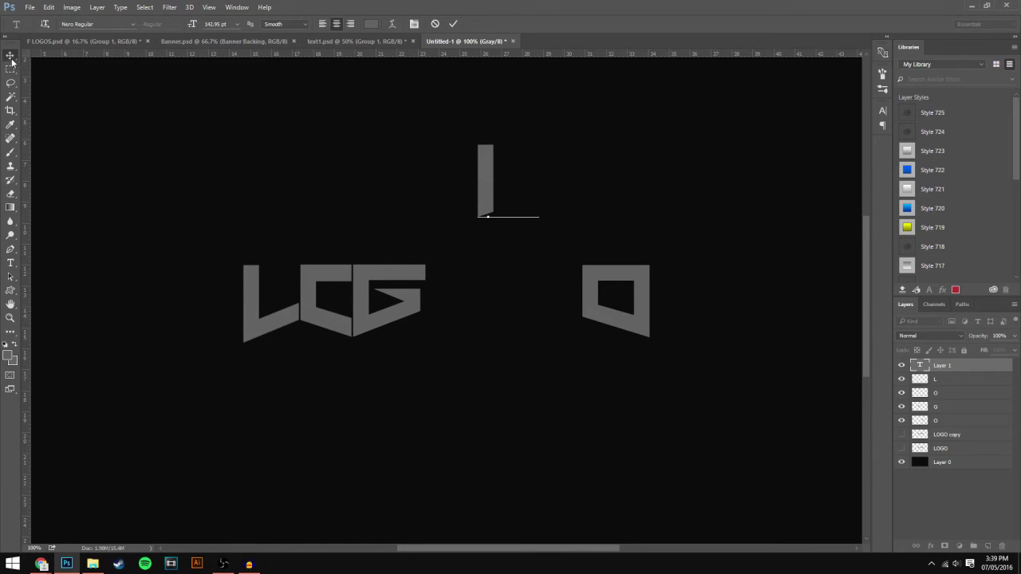
{"action": "left_click_drag", "start_coordinate": [466, 213], "coordinate": [447, 347]}
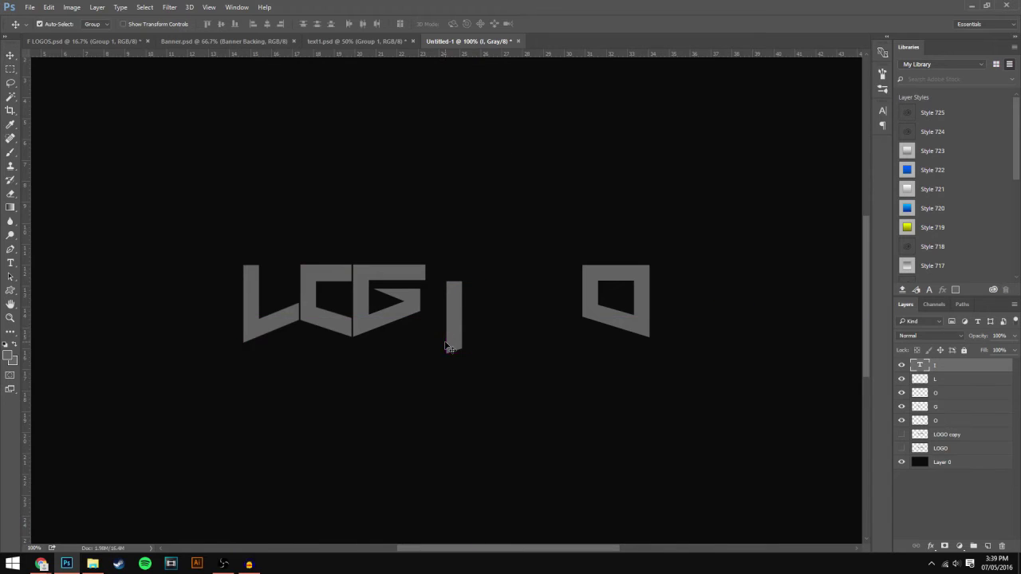
- Rotate the 'l' 90° clockwise and stretch it along the top of the G
{"action": "key", "text": "ctrl+t"}
{"action": "right_click", "coordinate": [462, 325]}
{"action": "left_click", "coordinate": [517, 457]}
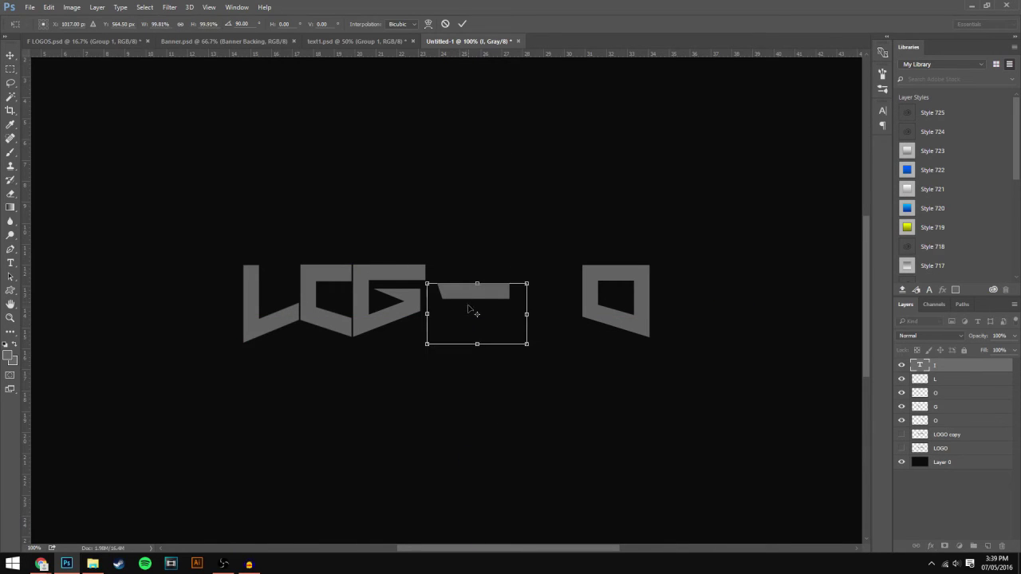
{"action": "left_click_drag", "start_coordinate": [468, 306], "coordinate": [493, 295]}
{"action": "key", "text": "Return"}
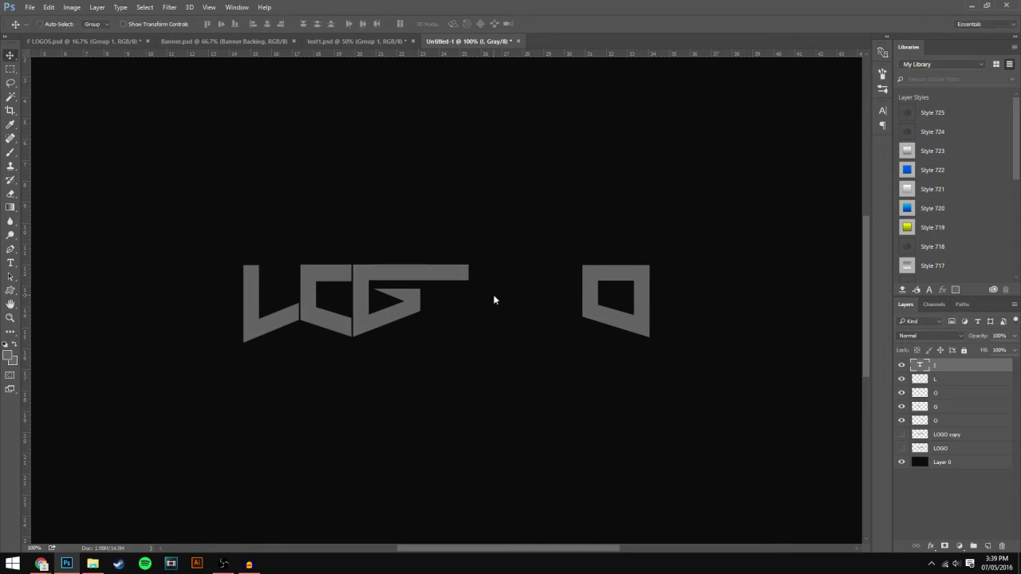
- Slide the O layer left until it meets the G's extended bar, nudging it into alignment
{"action": "left_click", "coordinate": [955, 419]}
{"action": "left_click_drag", "start_coordinate": [618, 295], "coordinate": [463, 298]}
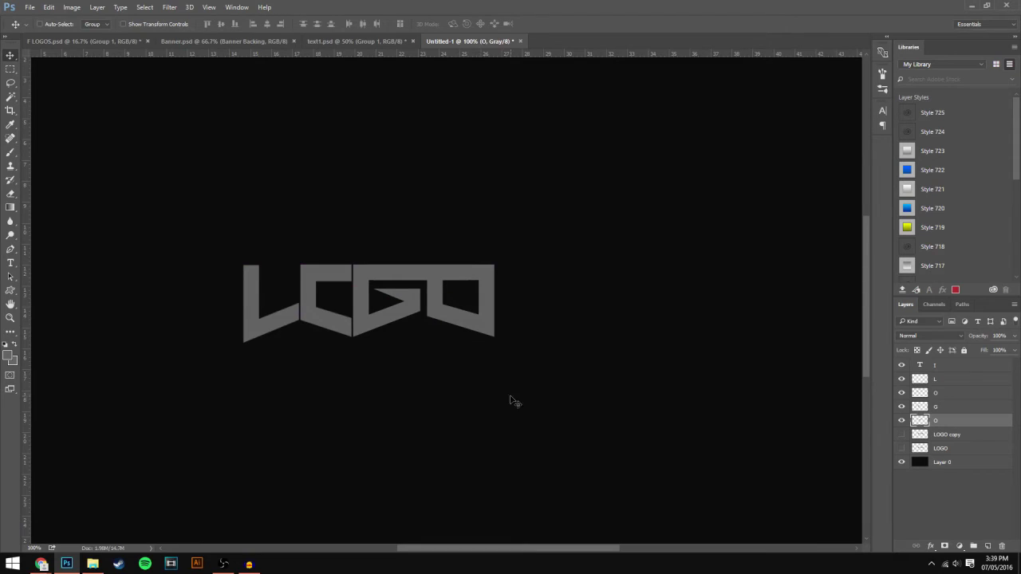
{"action": "scroll", "coordinate": [466, 380], "scroll_direction": "up", "scroll_amount": 1}
{"action": "scroll", "coordinate": [467, 375], "scroll_direction": "down", "scroll_amount": 1}
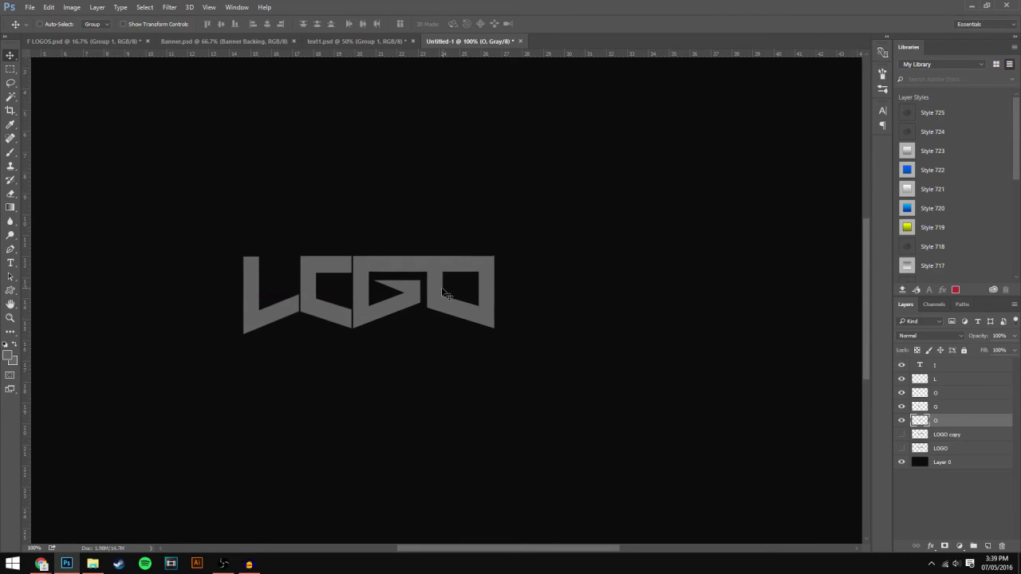
{"action": "left_click_drag", "start_coordinate": [441, 288], "coordinate": [438, 288]}
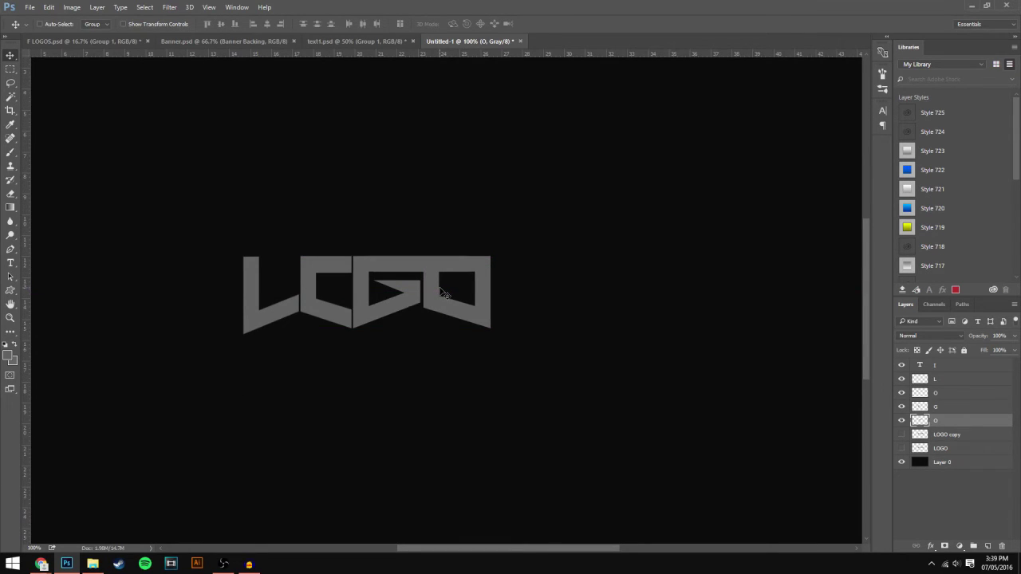
{"action": "scroll", "coordinate": [495, 356], "scroll_direction": "up", "scroll_amount": 1}
{"action": "scroll", "coordinate": [495, 360], "scroll_direction": "down", "scroll_amount": 2}
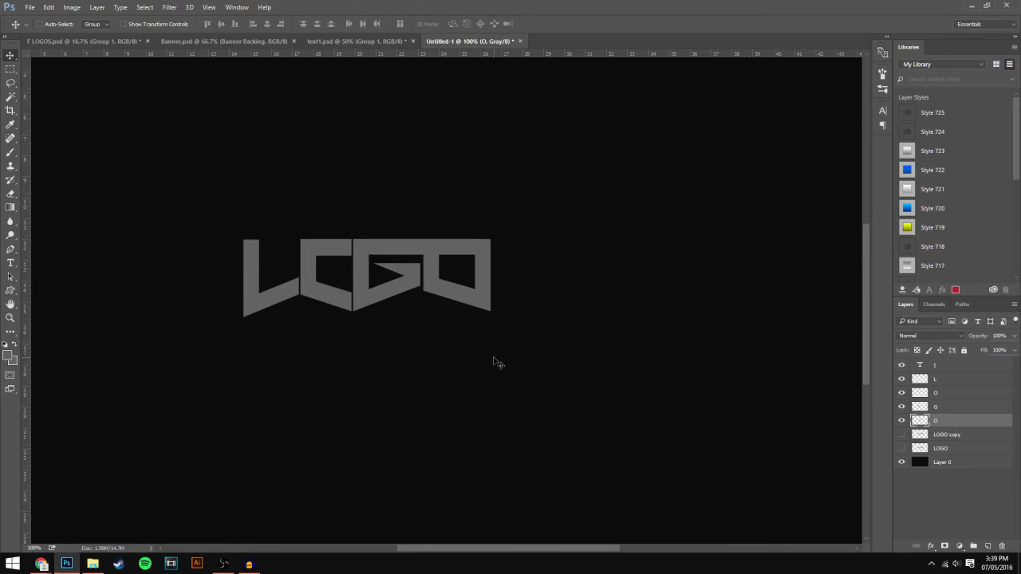
{"action": "left_click_drag", "start_coordinate": [472, 548], "coordinate": [455, 548]}
{"action": "scroll", "coordinate": [522, 335], "scroll_direction": "down", "scroll_amount": 2}
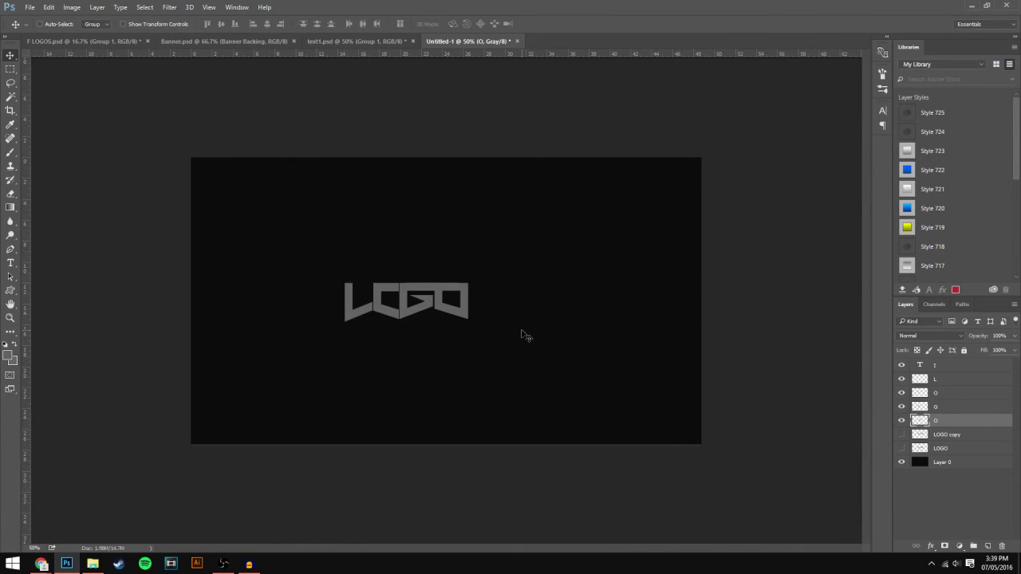
- Compare with text1.psd, then rasterize the 'I' bar type layer in Untitled-1
{"action": "left_click", "coordinate": [349, 41]}
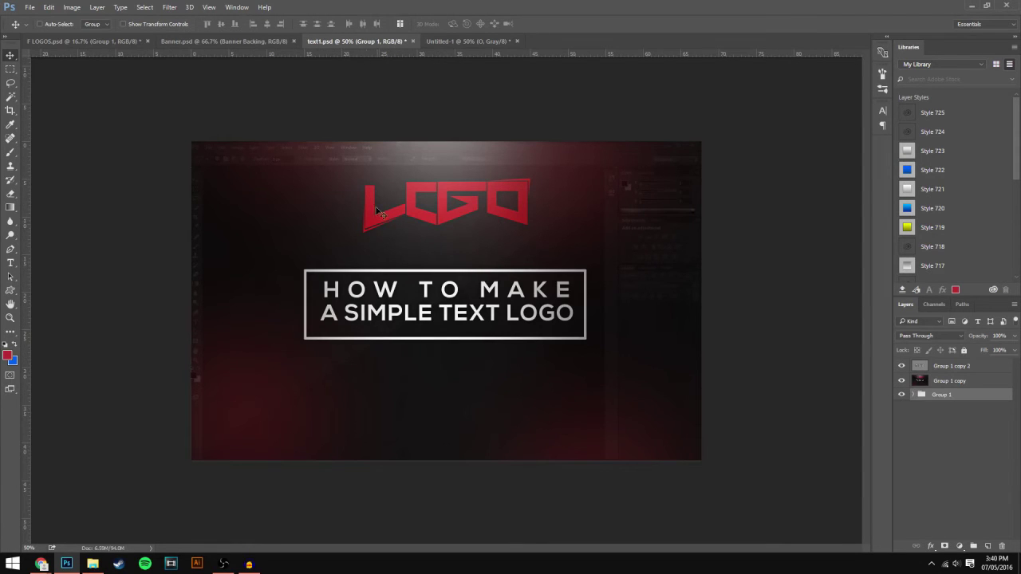
{"action": "left_click", "coordinate": [459, 42]}
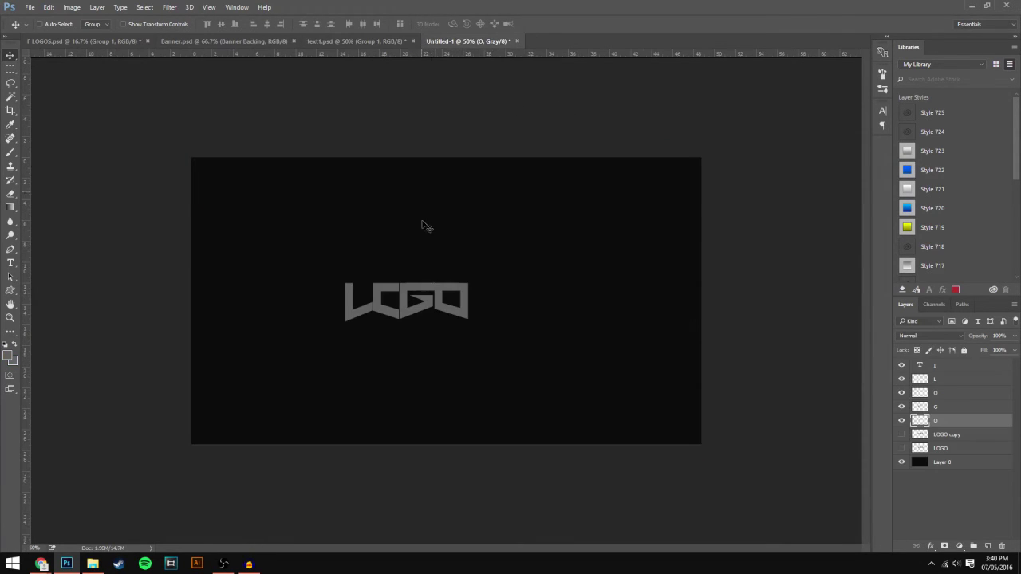
{"action": "right_click", "coordinate": [946, 367]}
{"action": "left_click", "coordinate": [761, 232]}
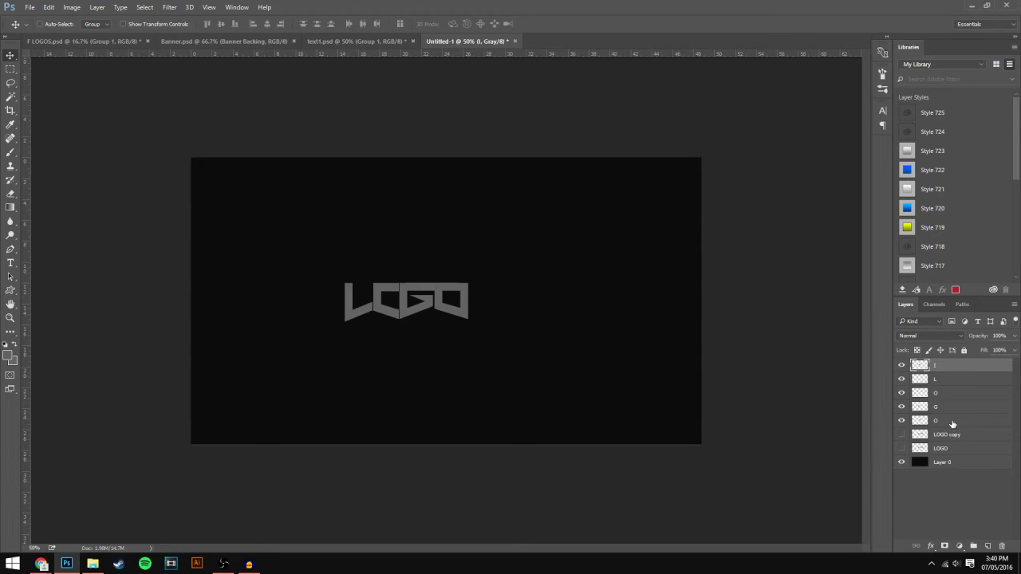
- Group the five letter layers into Group 1, duplicate it, and merge the copy into one layer
{"action": "left_click", "coordinate": [951, 421], "text": "shift"}
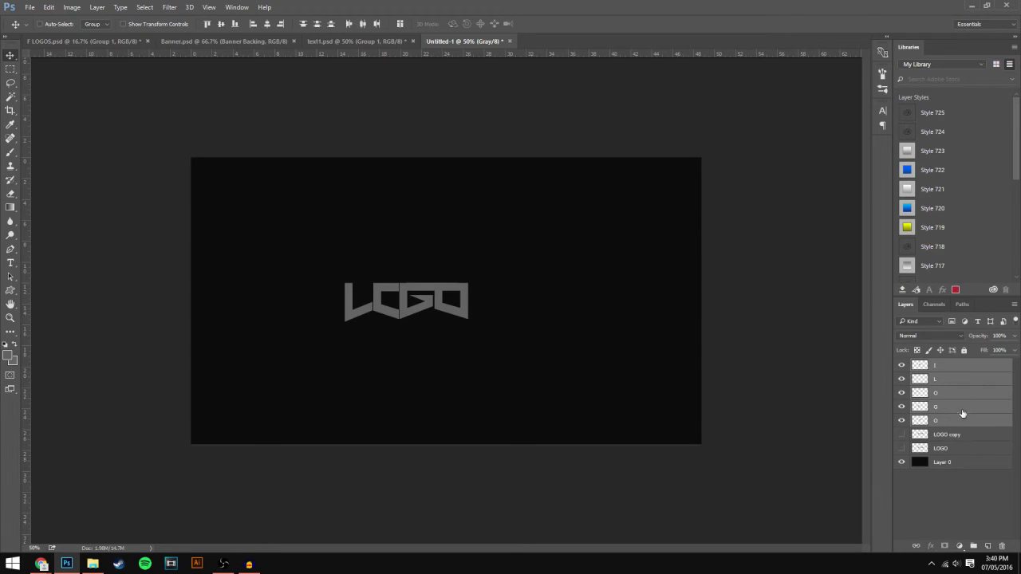
{"action": "left_click", "coordinate": [973, 548]}
{"action": "key", "text": "ctrl+j"}
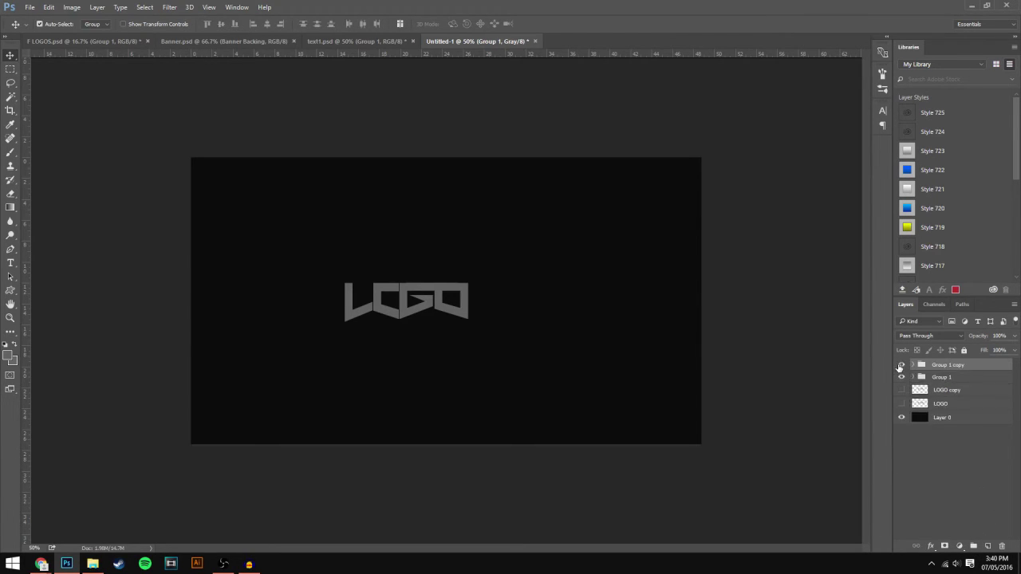
{"action": "left_click", "coordinate": [913, 378]}
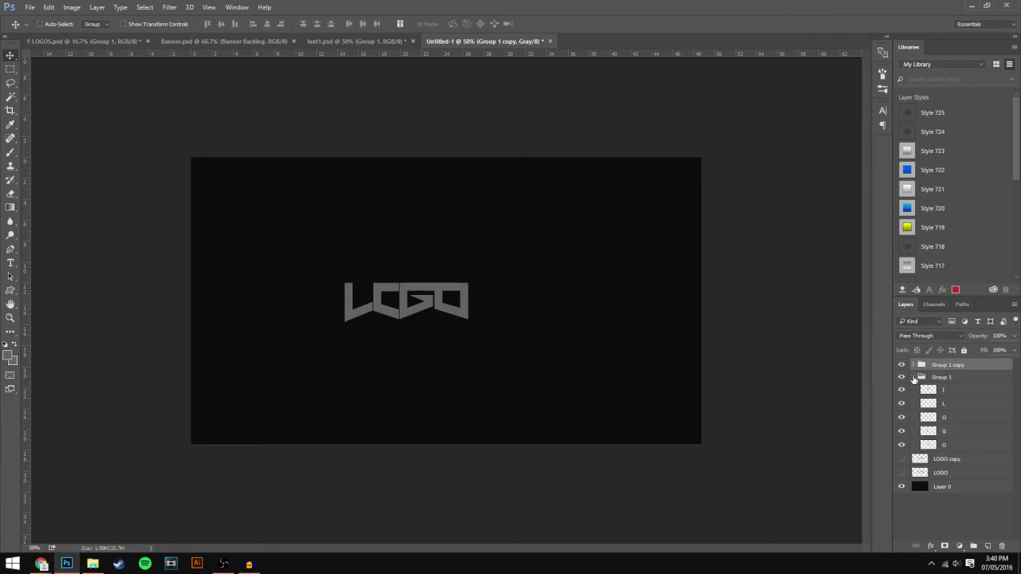
{"action": "left_click", "coordinate": [913, 377]}
{"action": "key", "text": "ctrl+e"}
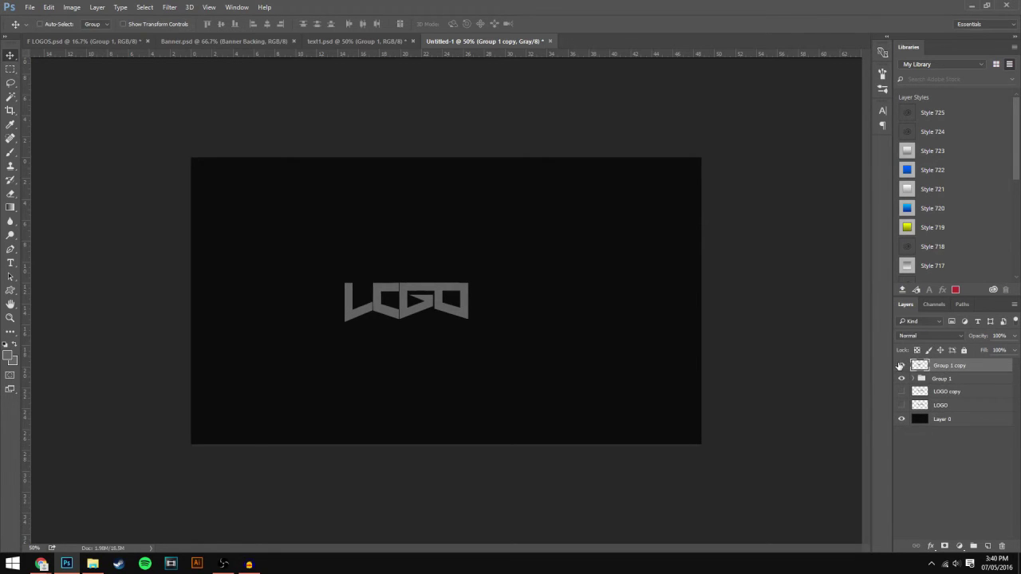
- Hide the original Group 1 and move the merged logo to the canvas centre
{"action": "left_click", "coordinate": [900, 366]}
{"action": "left_click", "coordinate": [901, 378]}
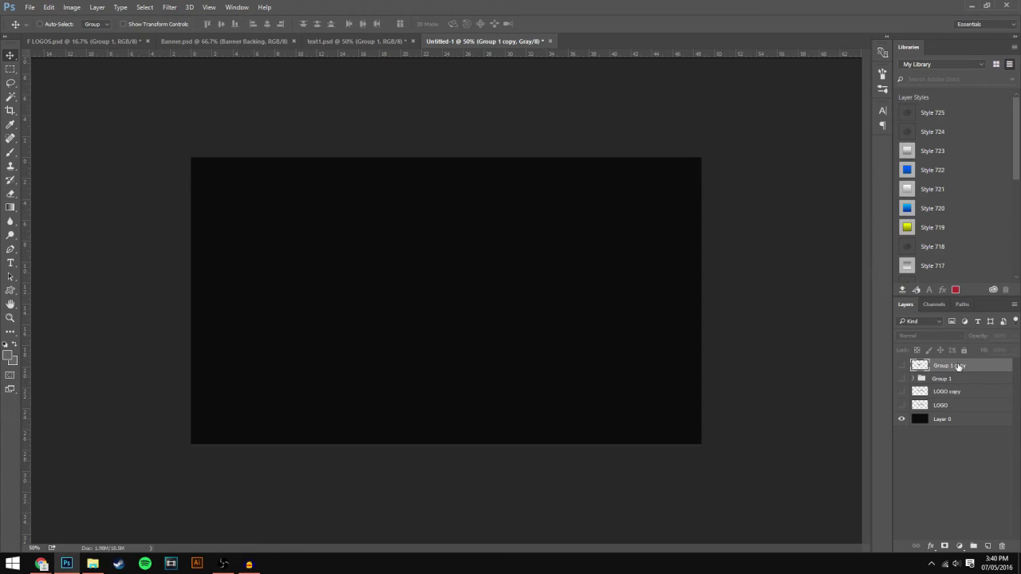
{"action": "left_click", "coordinate": [901, 365]}
{"action": "left_click_drag", "start_coordinate": [420, 318], "coordinate": [463, 301]}
{"action": "left_click", "coordinate": [901, 419]}
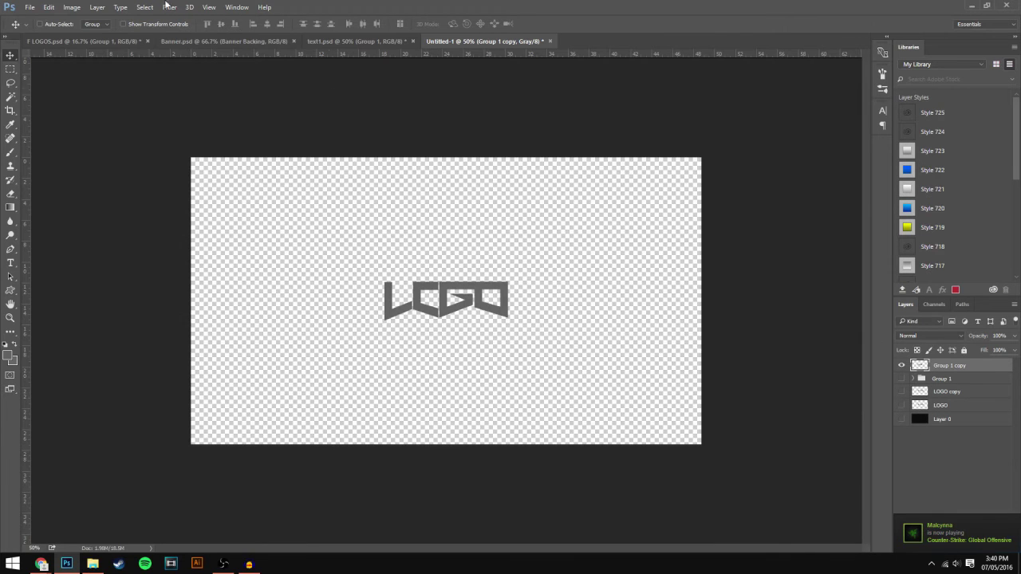
{"action": "left_click", "coordinate": [901, 418]}
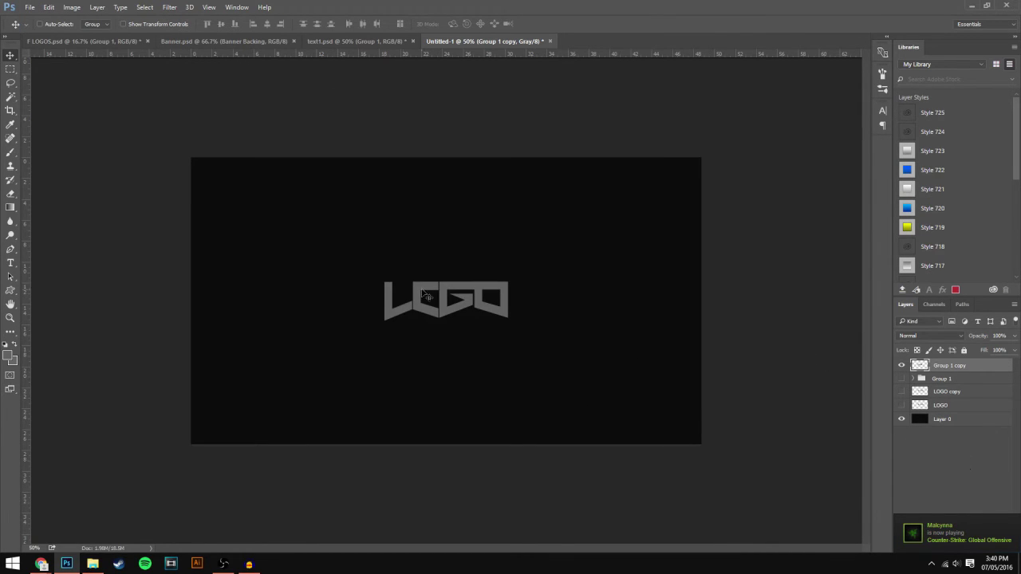
- Add a new empty layer and zoom to 200% on the logo, checking the text1.psd reference
{"action": "left_click", "coordinate": [989, 545]}
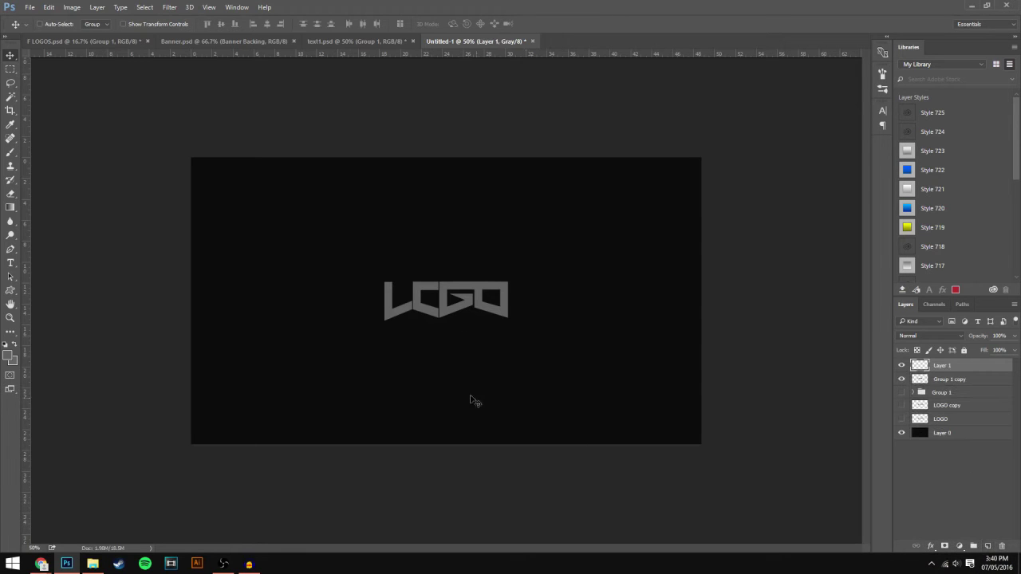
{"action": "key", "text": "ctrl+plus"}
{"action": "key", "text": "ctrl+plus"}
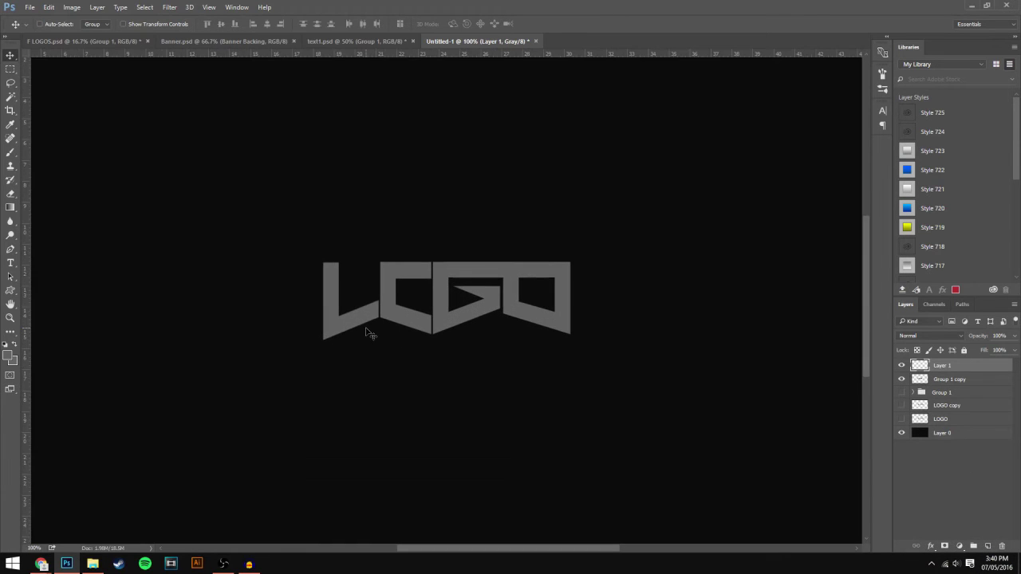
{"action": "key", "text": "ctrl+minus"}
{"action": "key", "text": "ctrl+plus"}
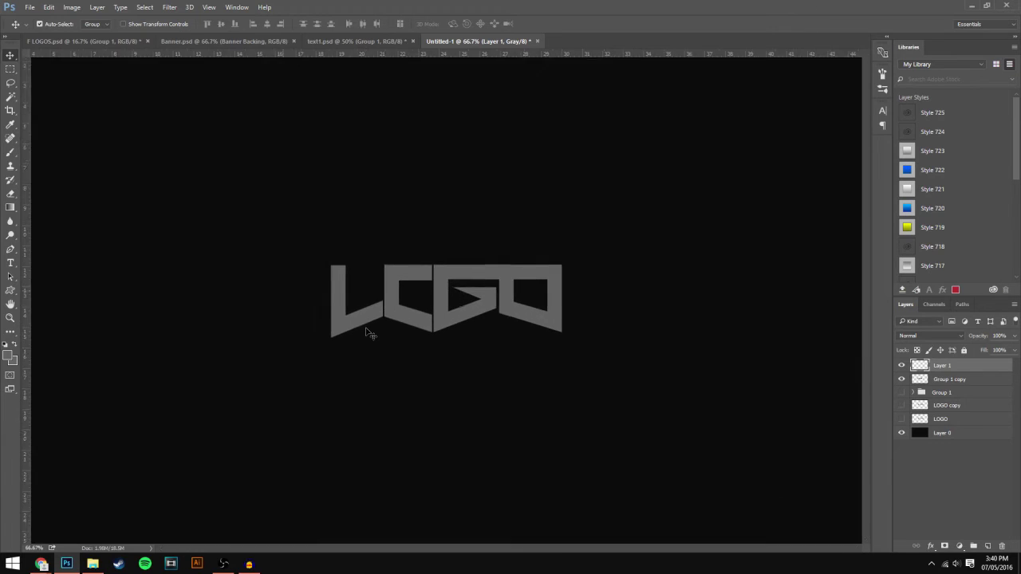
{"action": "key", "text": "ctrl+plus"}
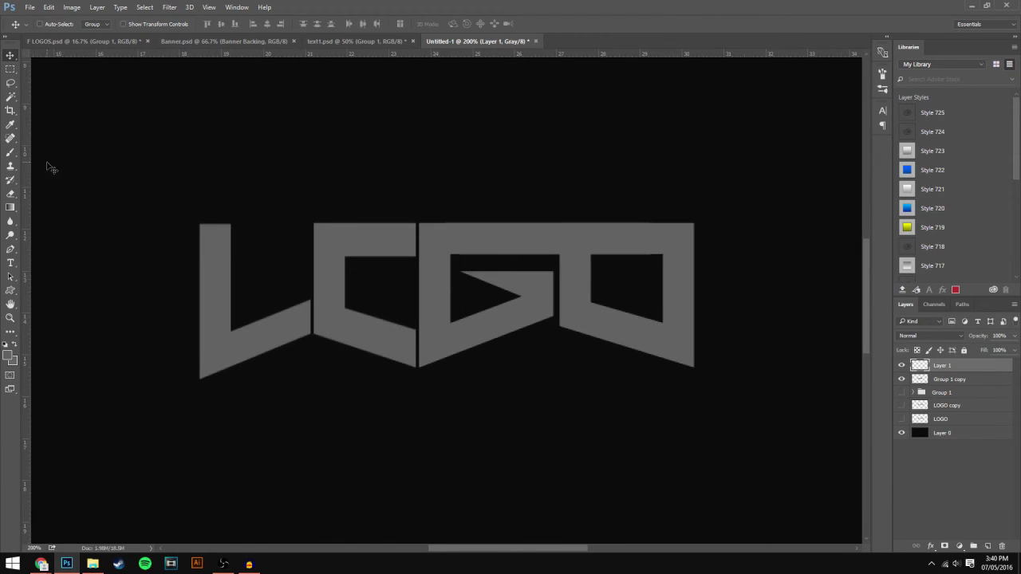
{"action": "left_click", "coordinate": [329, 41]}
{"action": "left_click", "coordinate": [472, 40]}
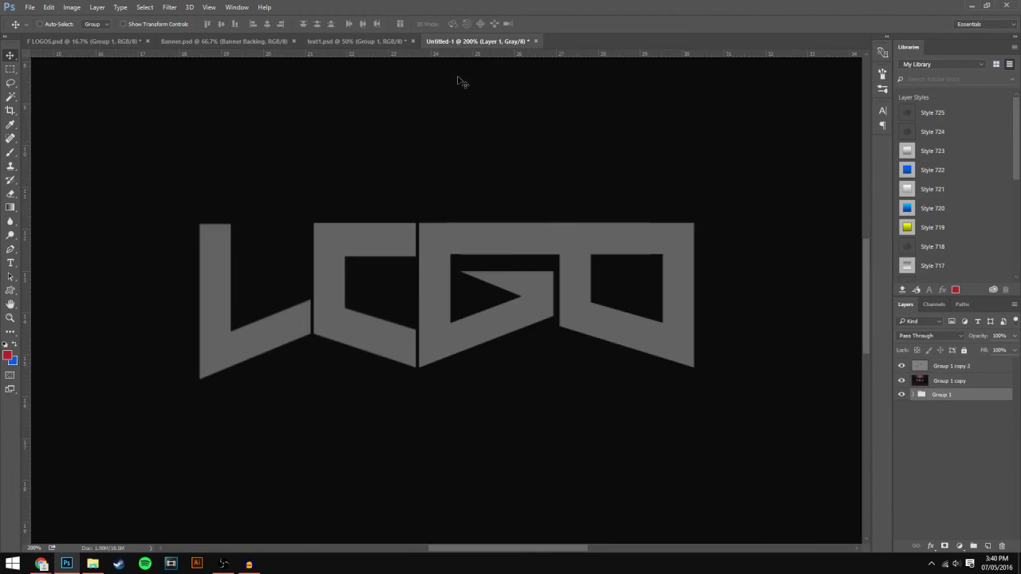
{"action": "left_click", "coordinate": [335, 40]}
{"action": "left_click", "coordinate": [476, 40]}
- Draw a closed pen path tracing a thin sliver along the O's top-right corner
{"action": "left_click", "coordinate": [10, 261]}
{"action": "scroll", "coordinate": [319, 267], "scroll_direction": "down", "scroll_amount": 3}
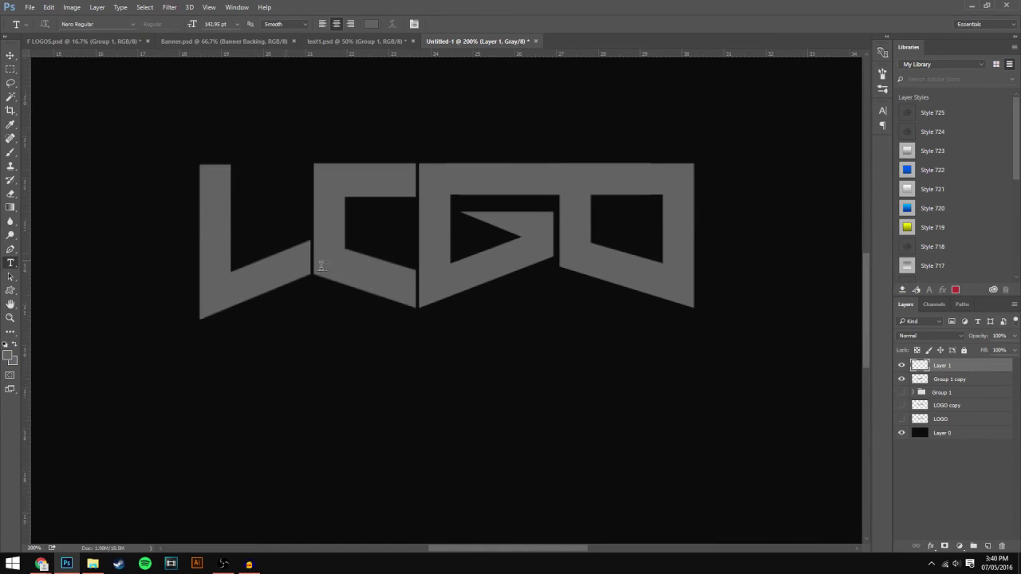
{"action": "left_click", "coordinate": [11, 250]}
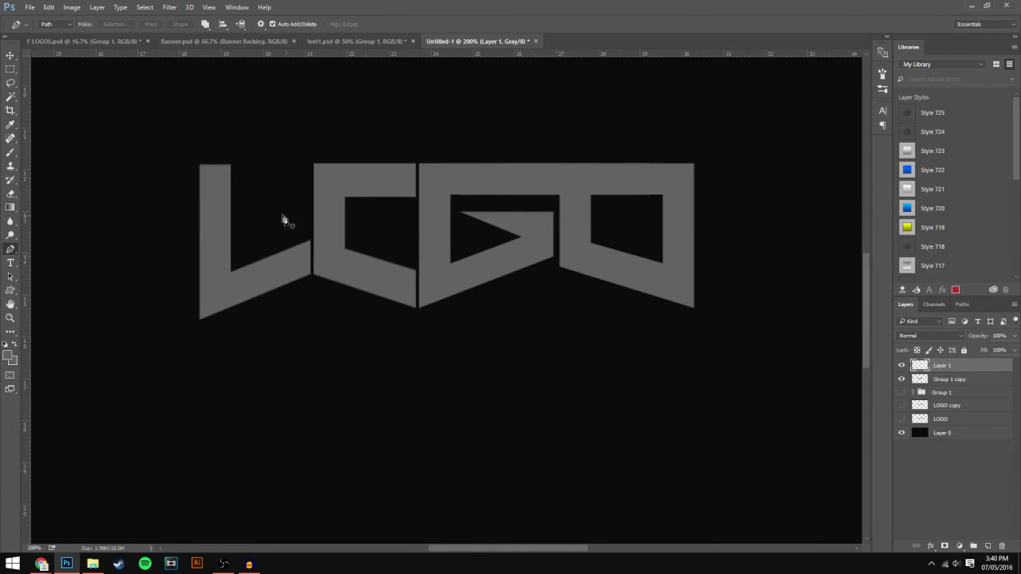
{"action": "scroll", "coordinate": [694, 308], "scroll_direction": "up", "scroll_amount": 3}
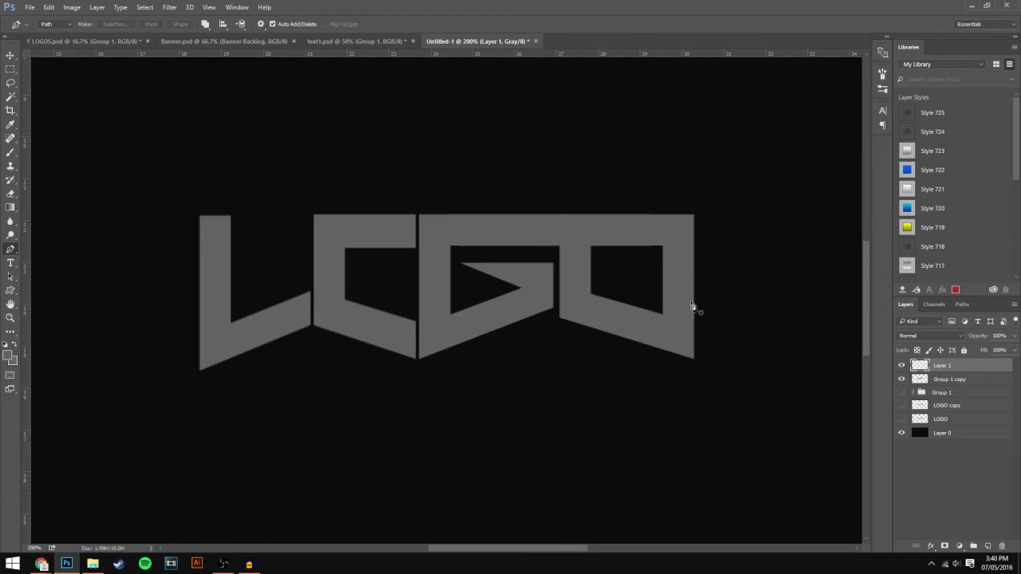
{"action": "left_click", "coordinate": [632, 211]}
{"action": "left_click", "coordinate": [702, 211]}
{"action": "left_click", "coordinate": [702, 341]}
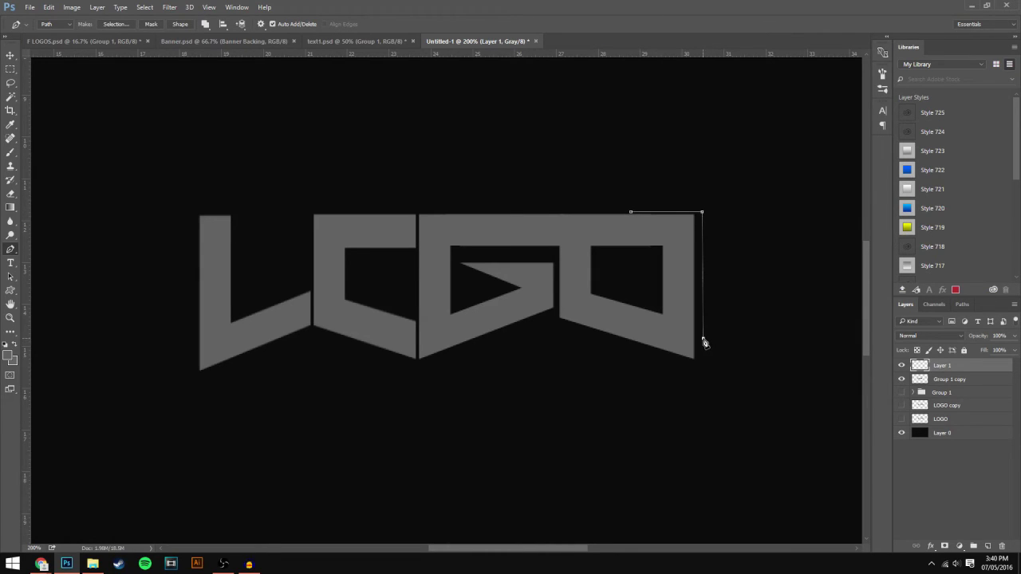
{"action": "key", "text": "ctrl+z"}
{"action": "left_click", "coordinate": [696, 212]}
{"action": "left_click", "coordinate": [703, 207]}
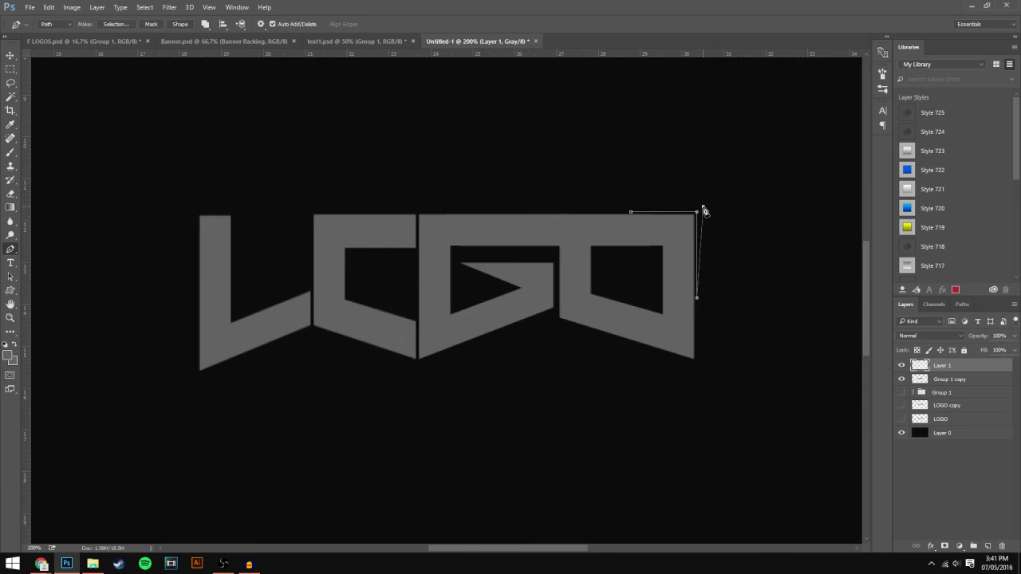
{"action": "left_click", "coordinate": [630, 212]}
- Fill the sliver path with white and deselect the Work Path in the Paths panel
{"action": "right_click", "coordinate": [670, 211]}
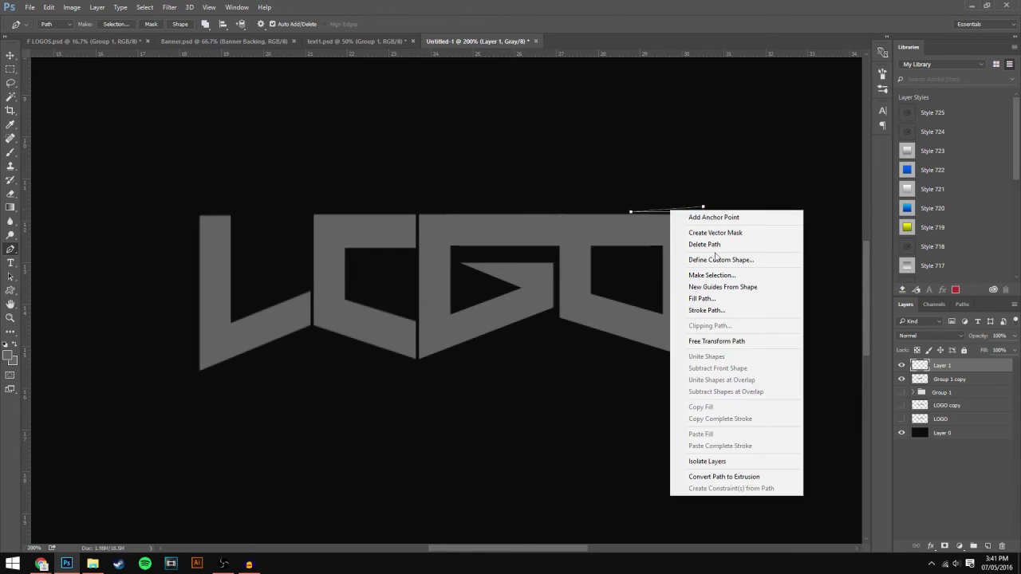
{"action": "left_click", "coordinate": [702, 299]}
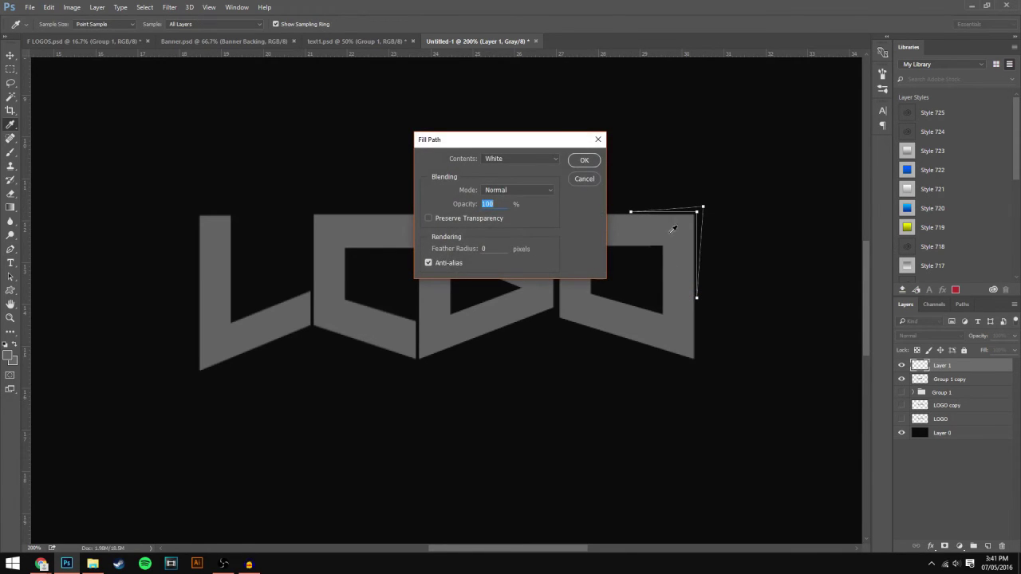
{"action": "key", "text": "Return"}
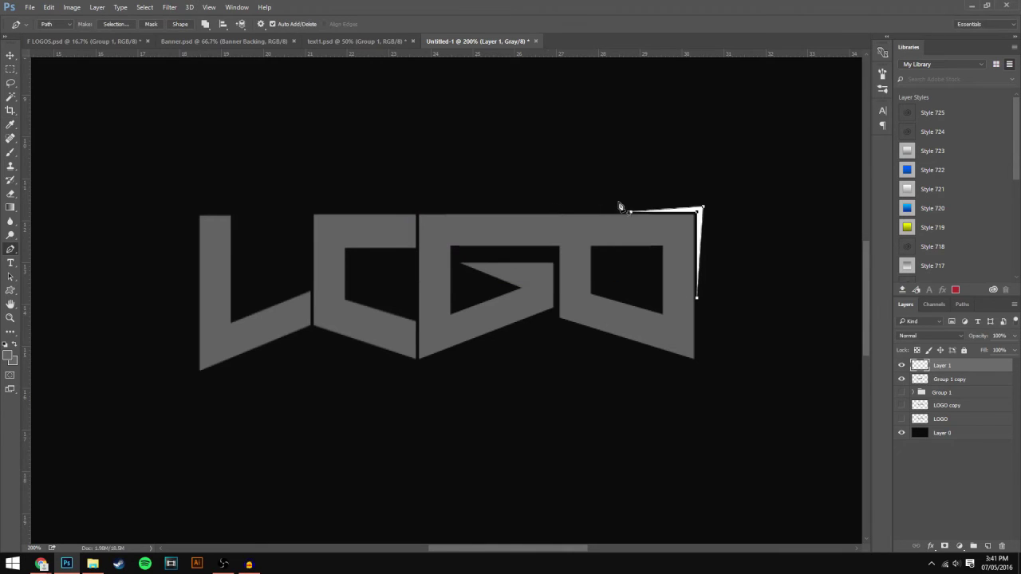
{"action": "left_click", "coordinate": [963, 304]}
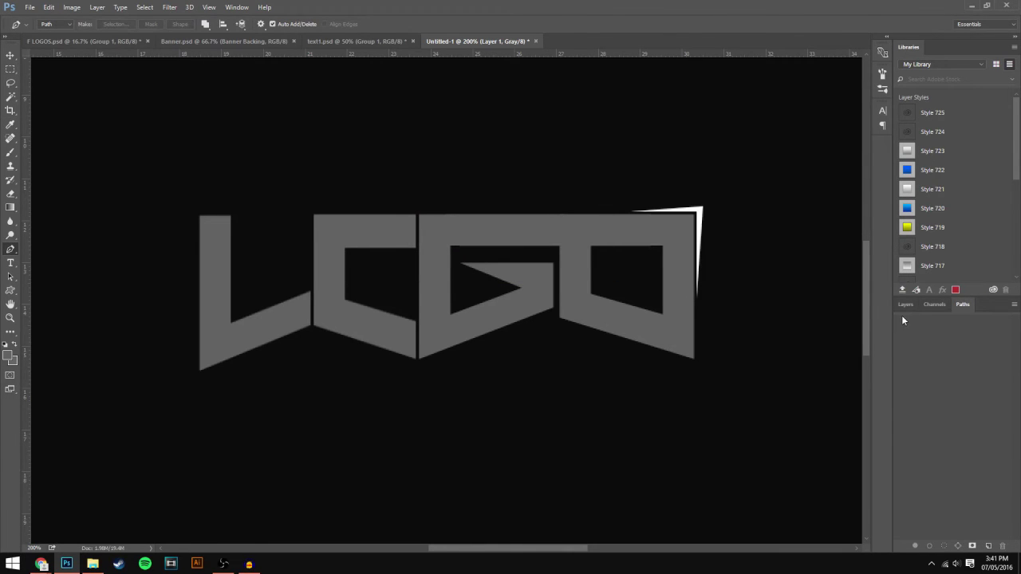
{"action": "left_click", "coordinate": [906, 303]}
- Give Layer 1 a Color Overlay using the logo's grey sampled from the canvas
{"action": "double_click", "coordinate": [972, 366]}
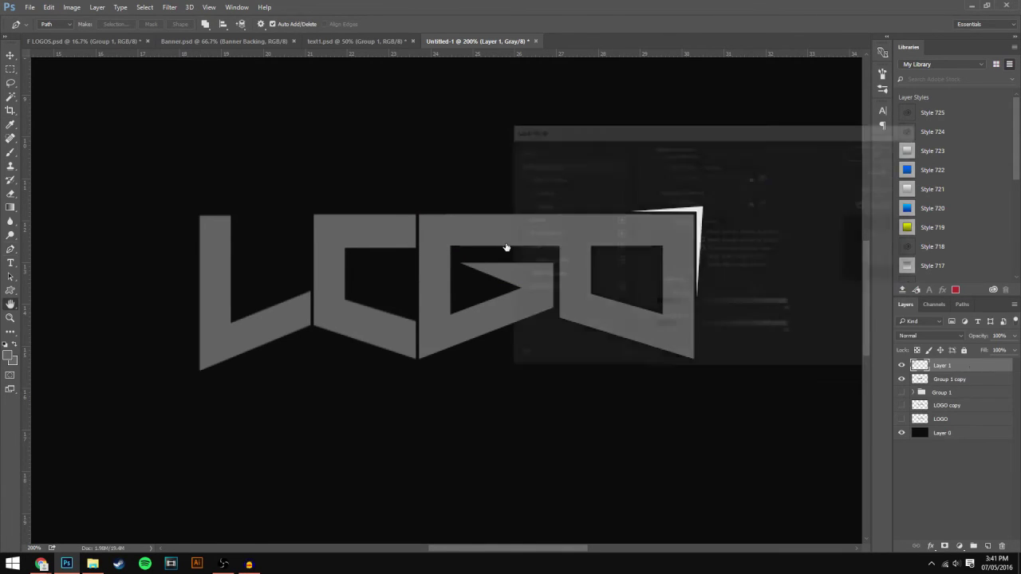
{"action": "left_click", "coordinate": [542, 246]}
{"action": "left_click", "coordinate": [768, 171]}
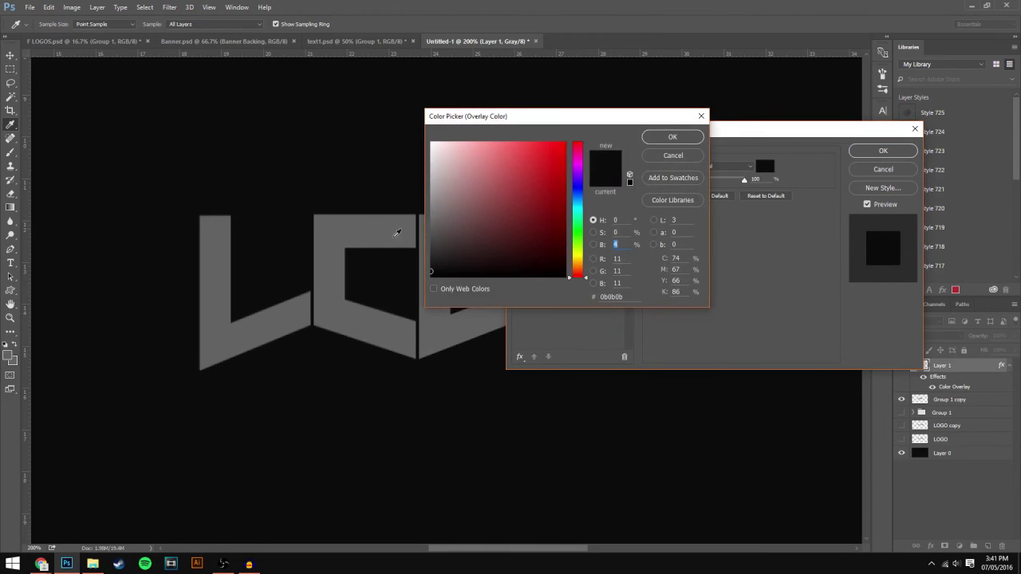
{"action": "left_click", "coordinate": [383, 227]}
{"action": "key", "text": "Return"}
{"action": "key", "text": "Return"}
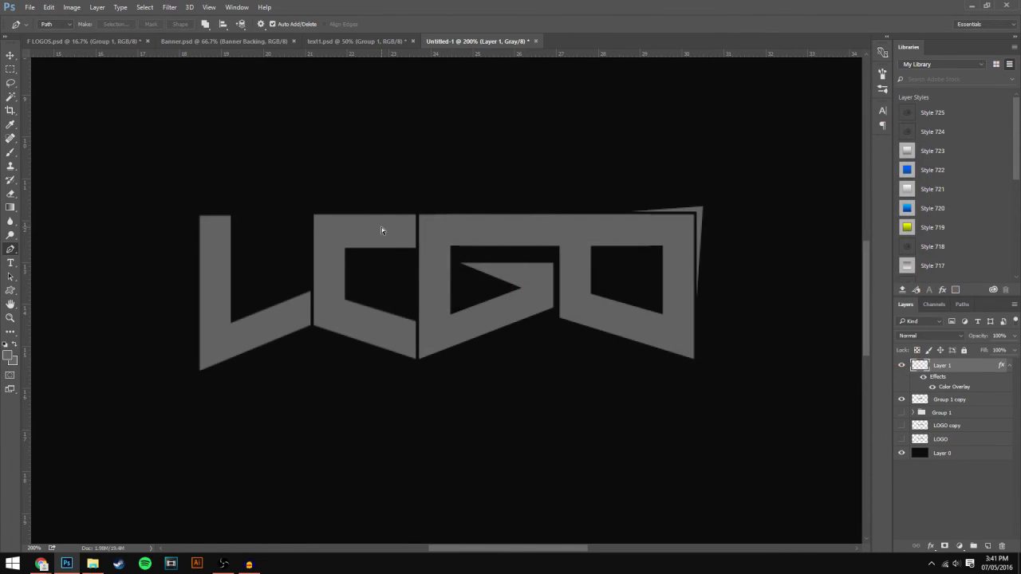
- On a new layer, draw a pen path for a sliver along the L's bottom-left corner
{"action": "left_click", "coordinate": [987, 546]}
{"action": "left_click_drag", "start_coordinate": [478, 556], "coordinate": [445, 551]}
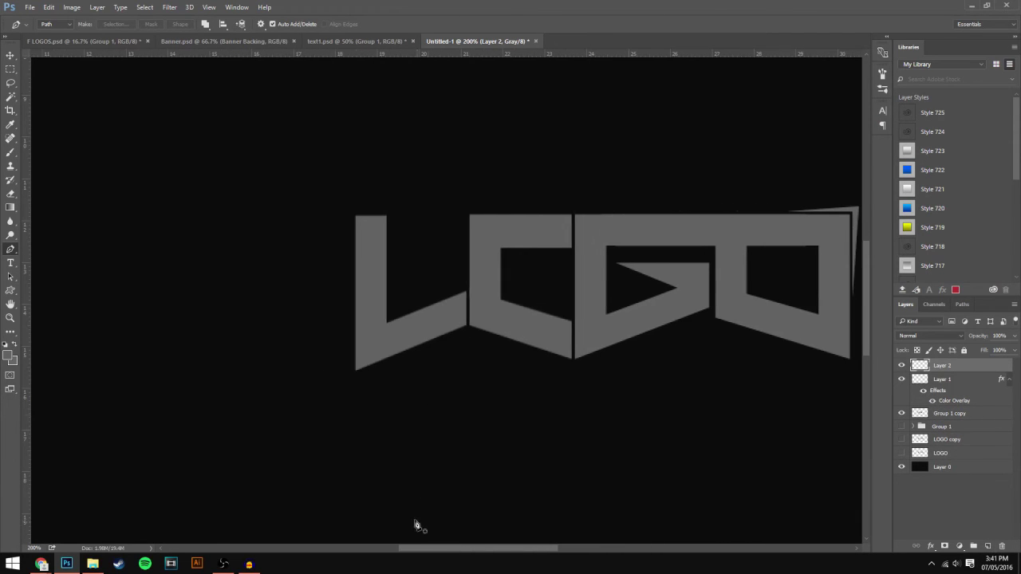
{"action": "left_click", "coordinate": [353, 311]}
{"action": "left_click", "coordinate": [353, 373]}
{"action": "left_click", "coordinate": [394, 358]}
{"action": "left_click", "coordinate": [403, 358]}
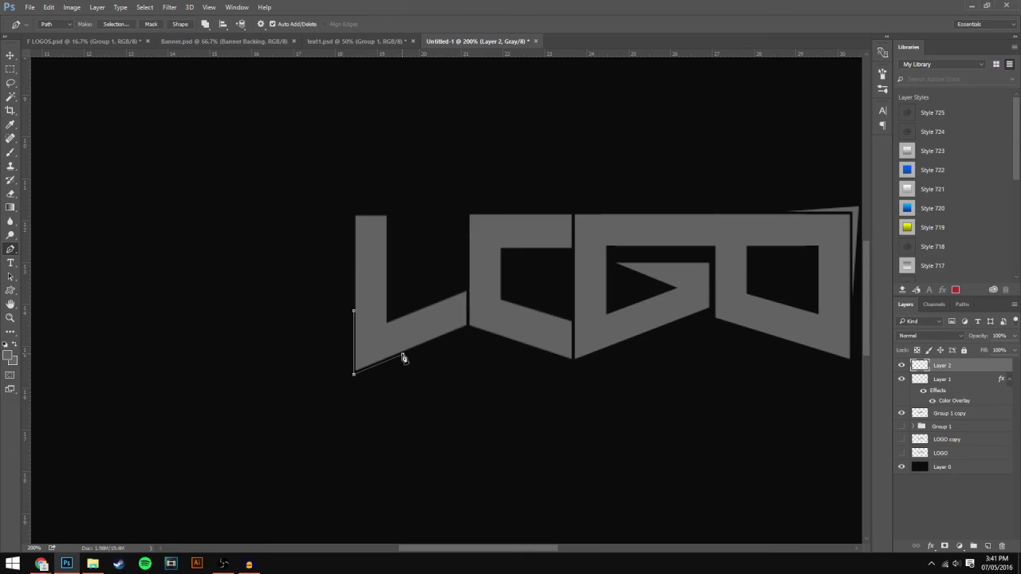
{"action": "left_click", "coordinate": [352, 381]}
{"action": "key", "text": "ctrl+z"}
- Fill the L sliver path with white and delete the work path
{"action": "right_click", "coordinate": [353, 383]}
{"action": "left_click", "coordinate": [382, 179]}
{"action": "key", "text": "Return"}
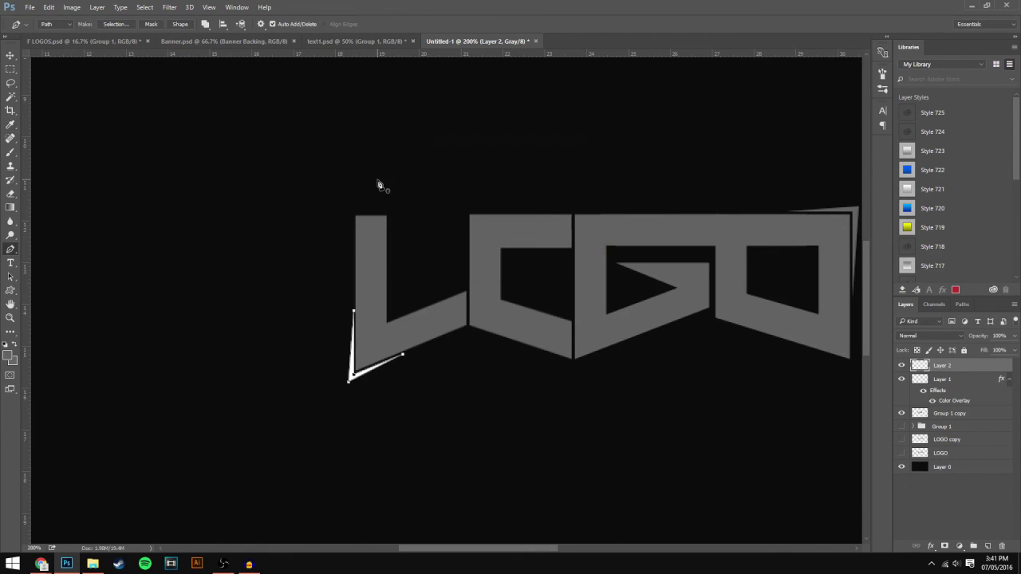
{"action": "left_click", "coordinate": [962, 304]}
{"action": "key", "text": "Delete"}
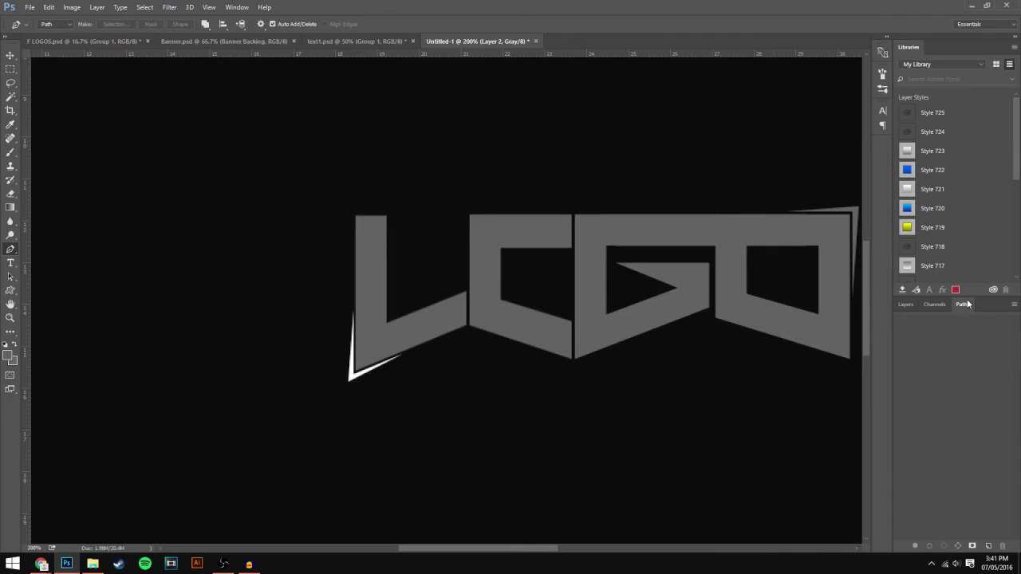
{"action": "left_click", "coordinate": [912, 306]}
- Apply a matching grey Color Overlay to the L sliver layer
{"action": "double_click", "coordinate": [977, 366]}
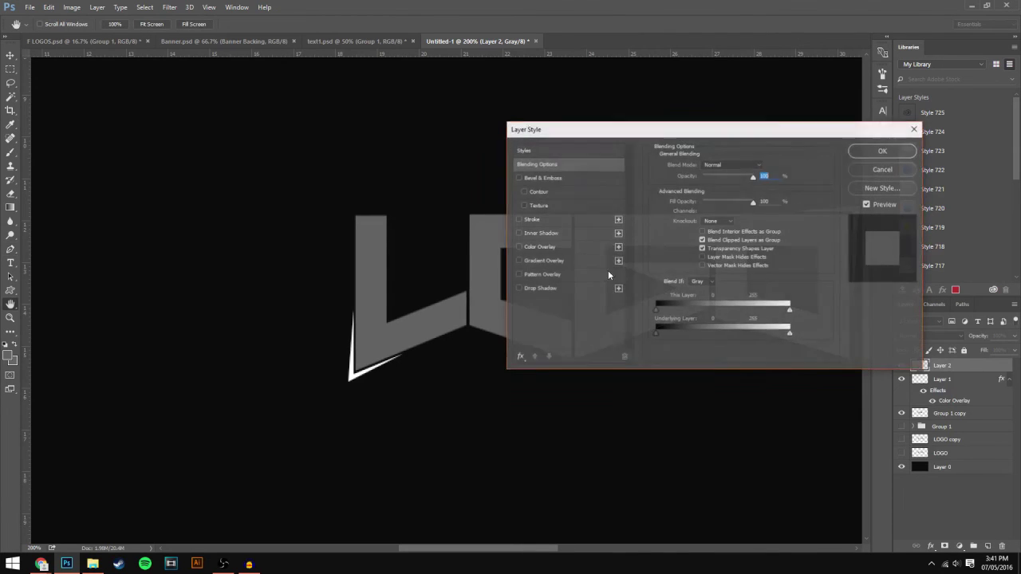
{"action": "left_click", "coordinate": [553, 245]}
{"action": "key", "text": "Return"}
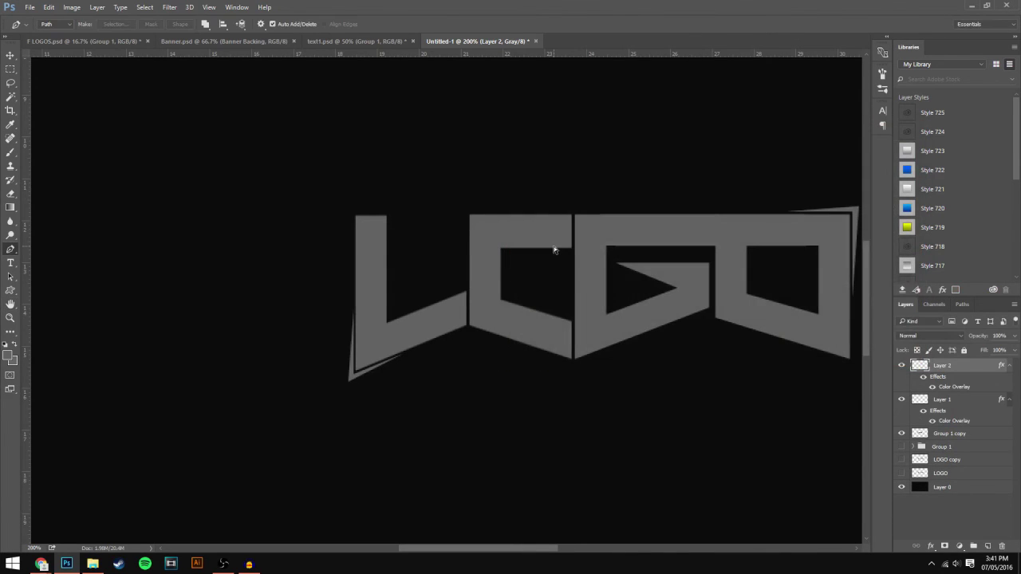
- Zoom around the logo and review the second sliver's layer style without changes
{"action": "key", "text": "ctrl+minus"}
{"action": "key", "text": "ctrl+minus"}
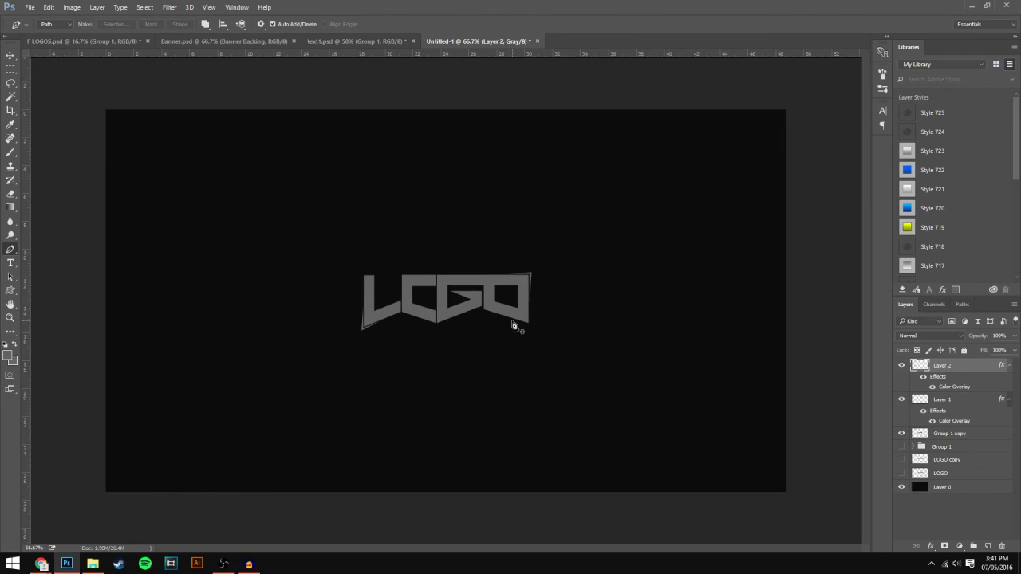
{"action": "key", "text": "ctrl+plus"}
{"action": "key", "text": "ctrl+plus"}
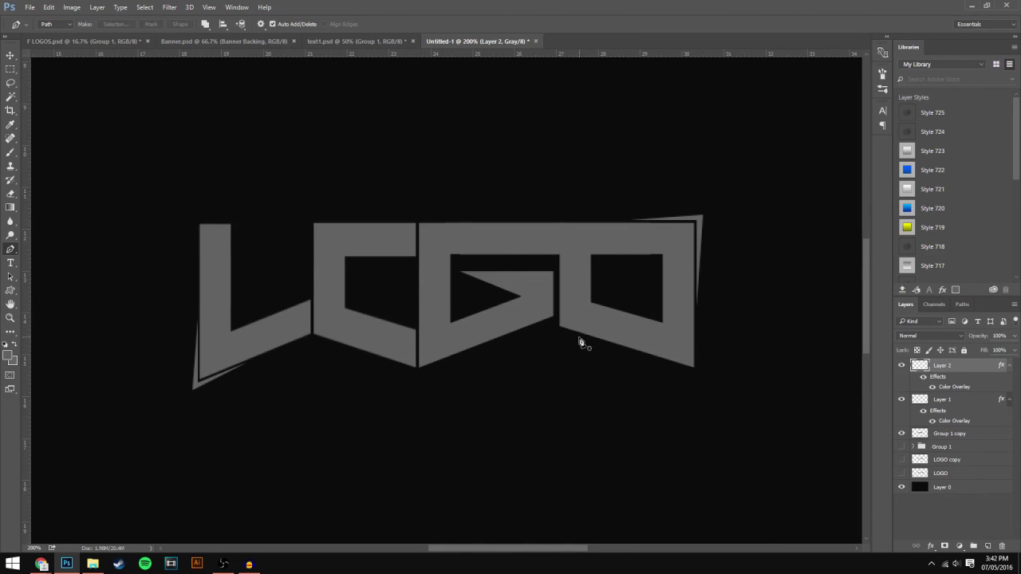
{"action": "scroll", "coordinate": [581, 343], "scroll_direction": "down", "scroll_amount": 1}
{"action": "scroll", "coordinate": [581, 343], "scroll_direction": "up", "scroll_amount": 3}
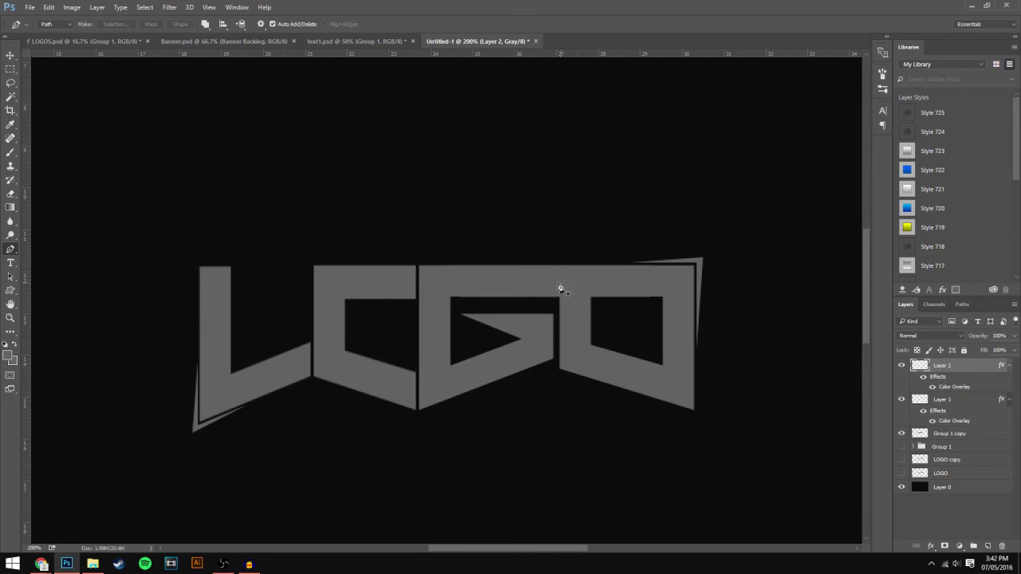
{"action": "scroll", "coordinate": [447, 259], "scroll_direction": "down", "scroll_amount": 2}
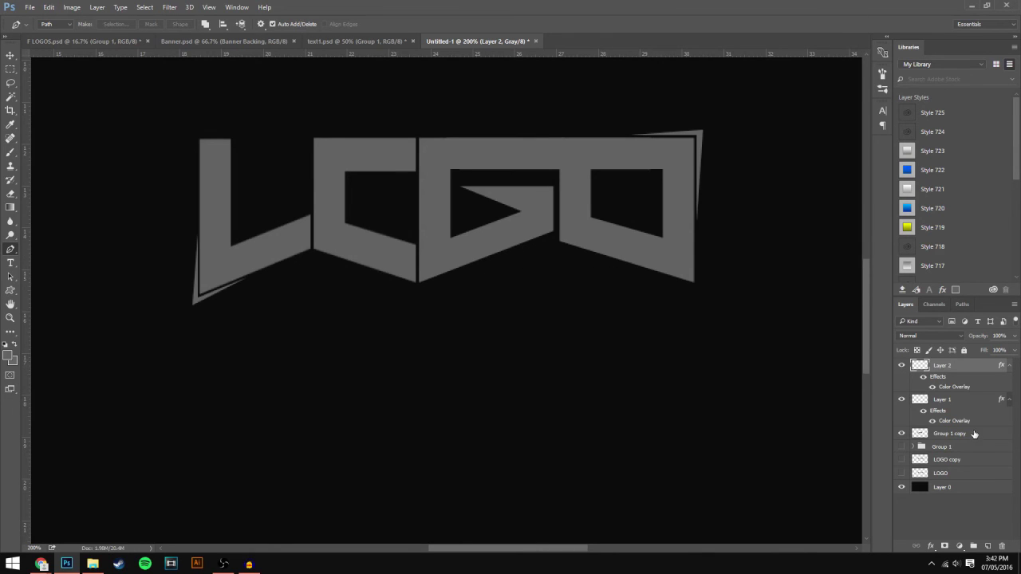
{"action": "double_click", "coordinate": [962, 367]}
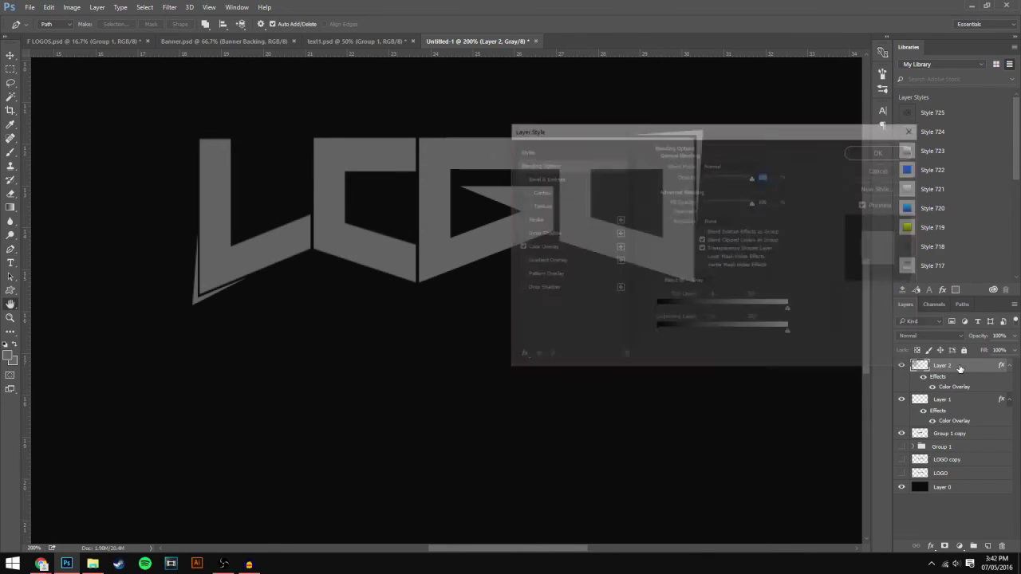
{"action": "left_click", "coordinate": [884, 169]}
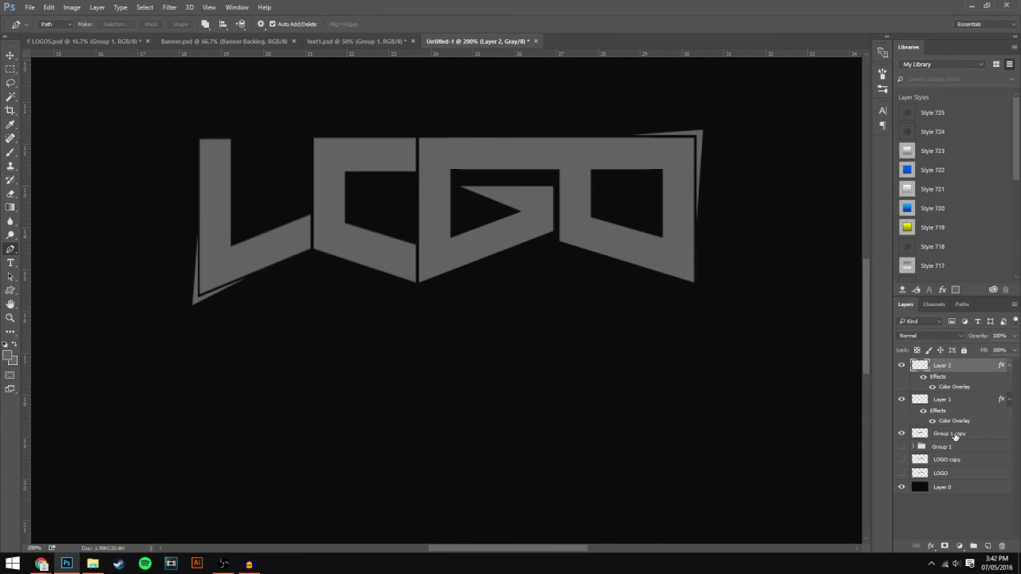
- Merge the logo and both sliver layers into Layer 2, fit the view, and hide the black background
{"action": "key", "text": "ctrl+alt+z"}
{"action": "key", "text": "ctrl+alt+z"}
{"action": "key", "text": "ctrl+alt+z"}
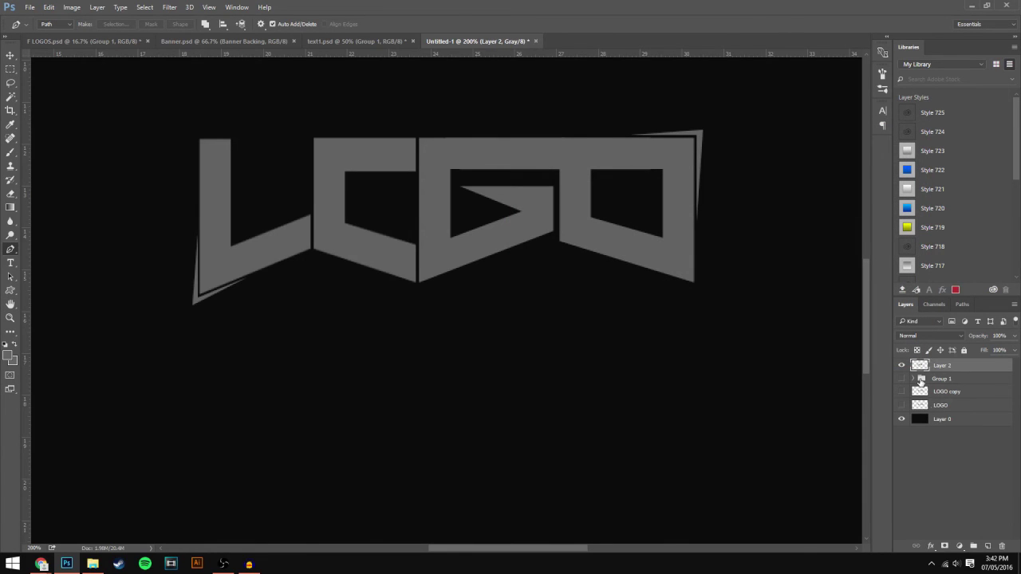
{"action": "key", "text": "ctrl+minus"}
{"action": "key", "text": "ctrl+minus"}
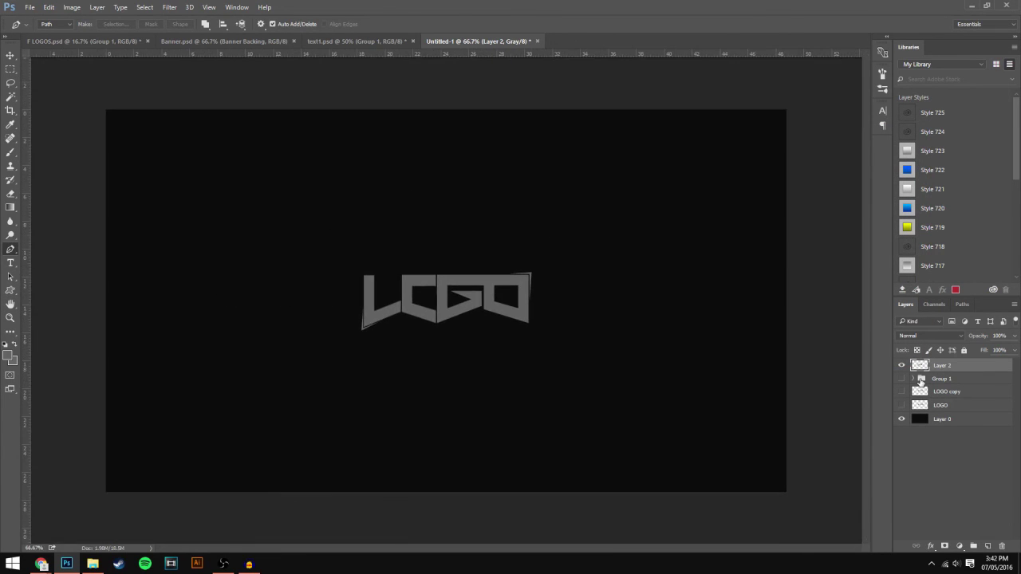
{"action": "left_click", "coordinate": [901, 418]}
{"action": "left_click", "coordinate": [958, 420]}
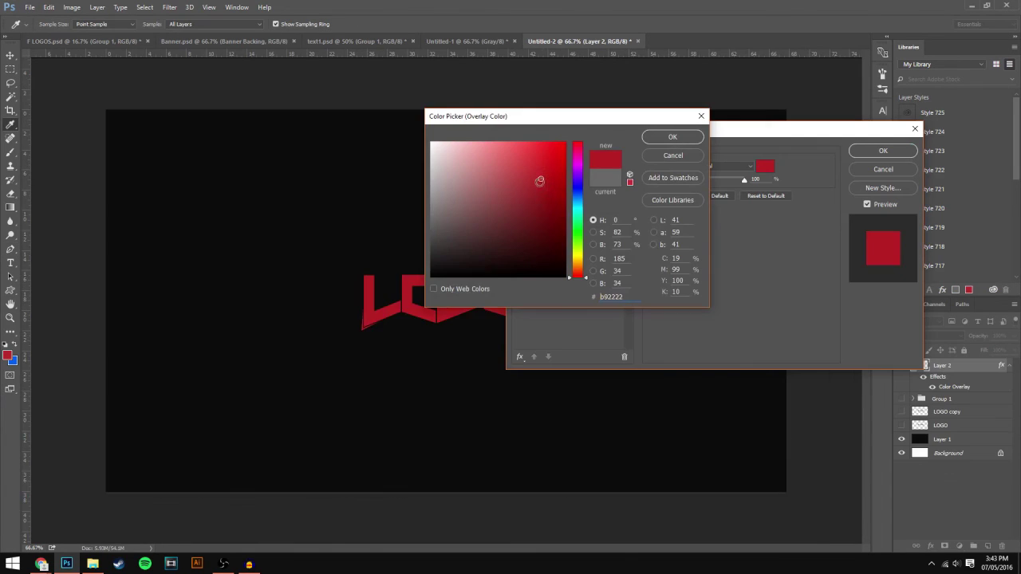
- Set Layer 2's Color Overlay to deep red #ab2222 and check its distances to the canvas edges
{"action": "left_click", "coordinate": [540, 219]}
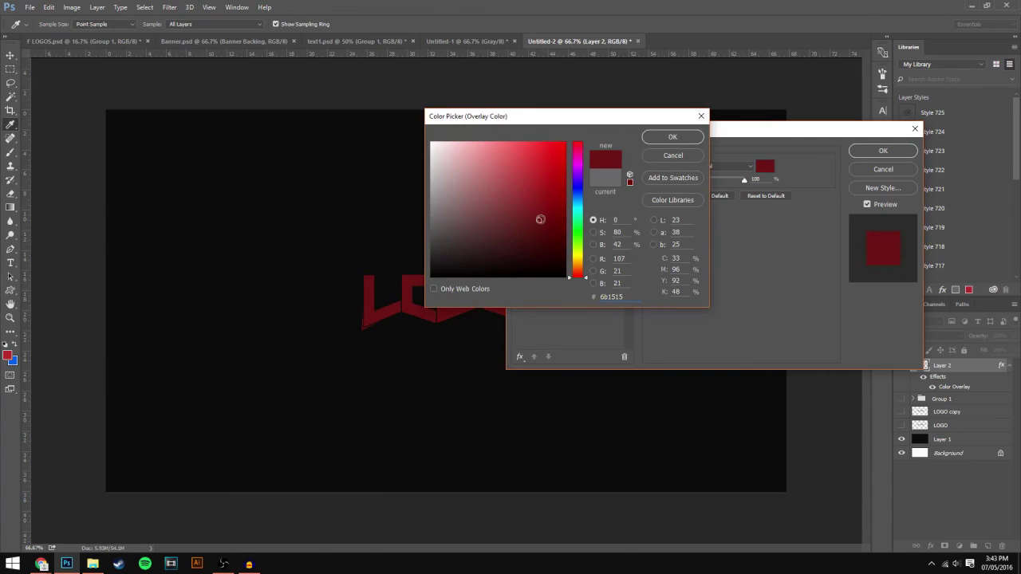
{"action": "mouse_move", "coordinate": [551, 188]}
{"action": "left_mouse_down"}
{"action": "mouse_move", "coordinate": [538, 199]}
{"action": "mouse_move", "coordinate": [540, 187]}
{"action": "left_mouse_up"}
{"action": "key", "text": "Return"}
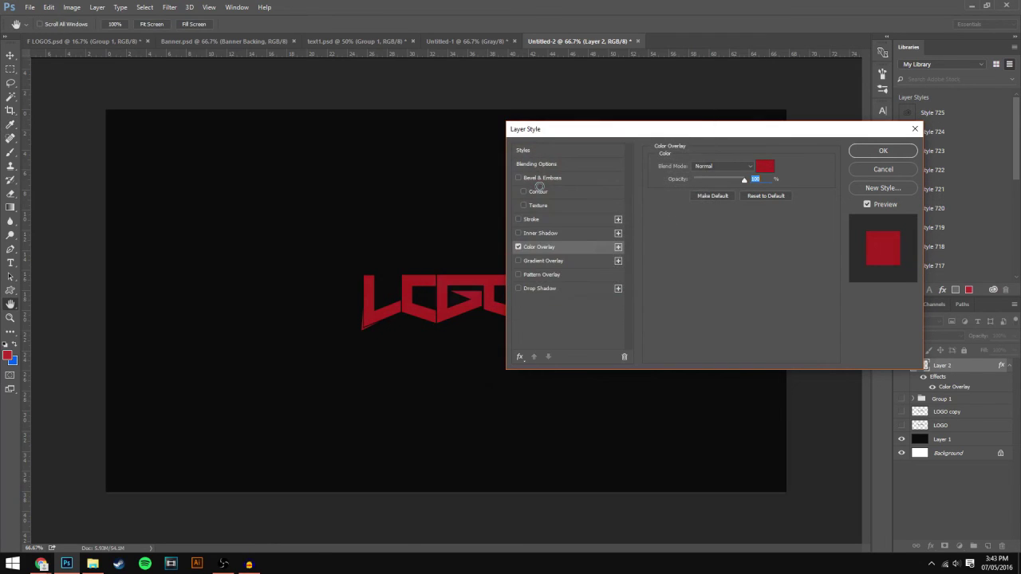
{"action": "left_click", "coordinate": [760, 167]}
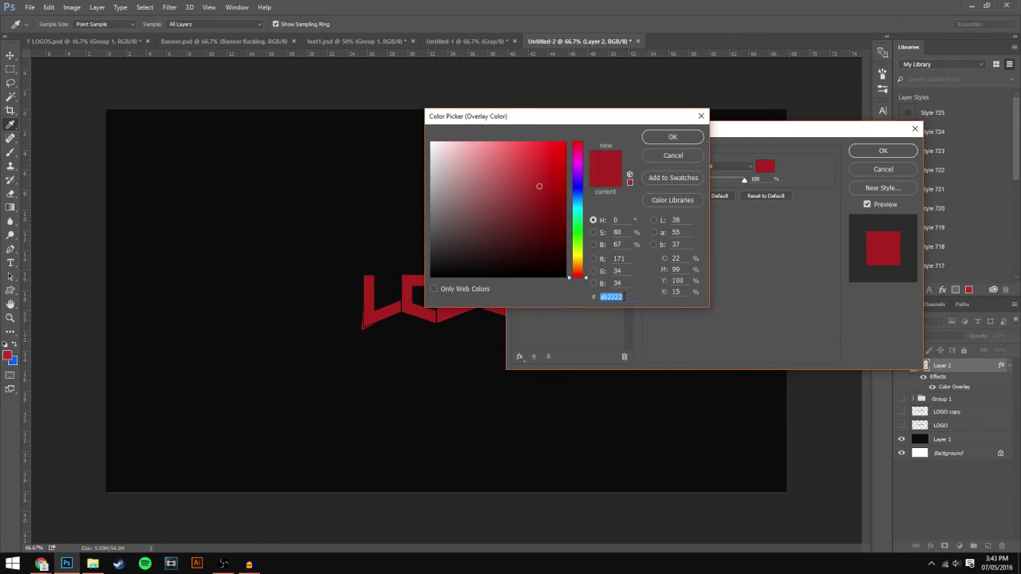
{"action": "left_click_drag", "start_coordinate": [607, 297], "coordinate": [616, 296]}
{"action": "left_click", "coordinate": [611, 298]}
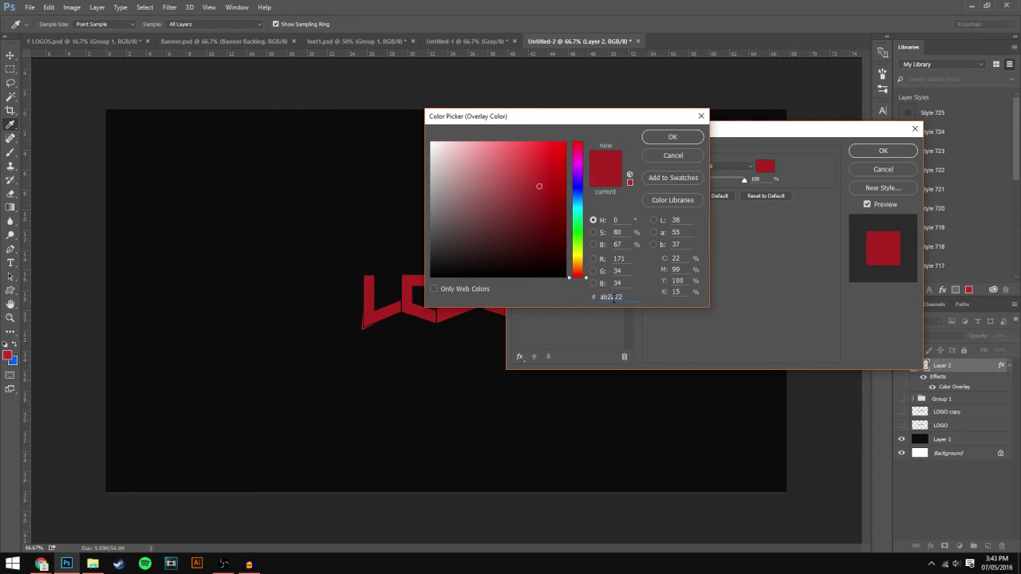
{"action": "left_click", "coordinate": [661, 134]}
{"action": "key", "text": "Return"}
{"action": "key", "text": "ctrl"}
{"action": "key", "text": "ctrl"}
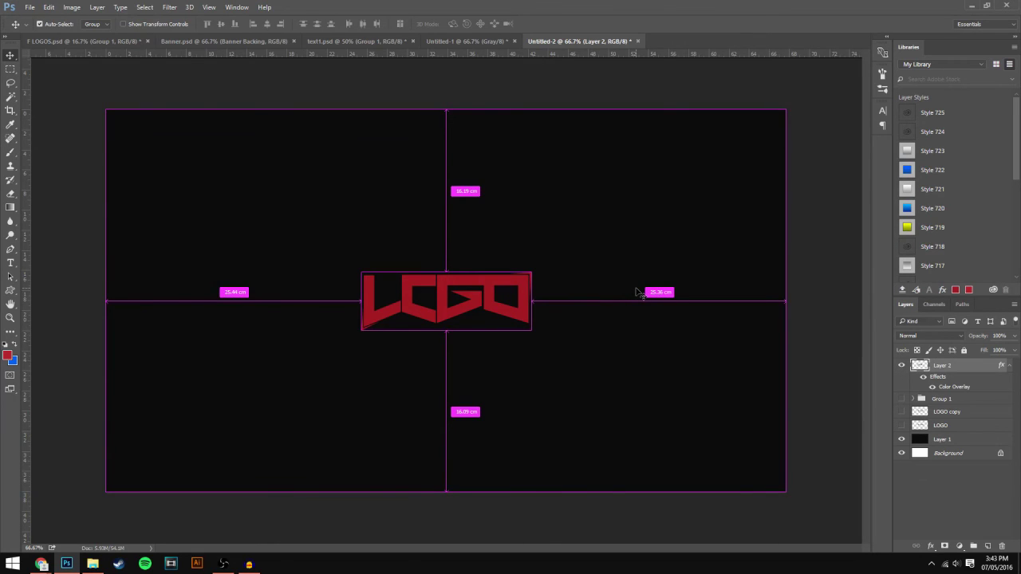
- Centre the red LOGO on the canvas, then bring up the finished text1.psd thumbnail
{"action": "key", "text": "ctrl+minus"}
{"action": "left_click_drag", "start_coordinate": [488, 295], "coordinate": [479, 304]}
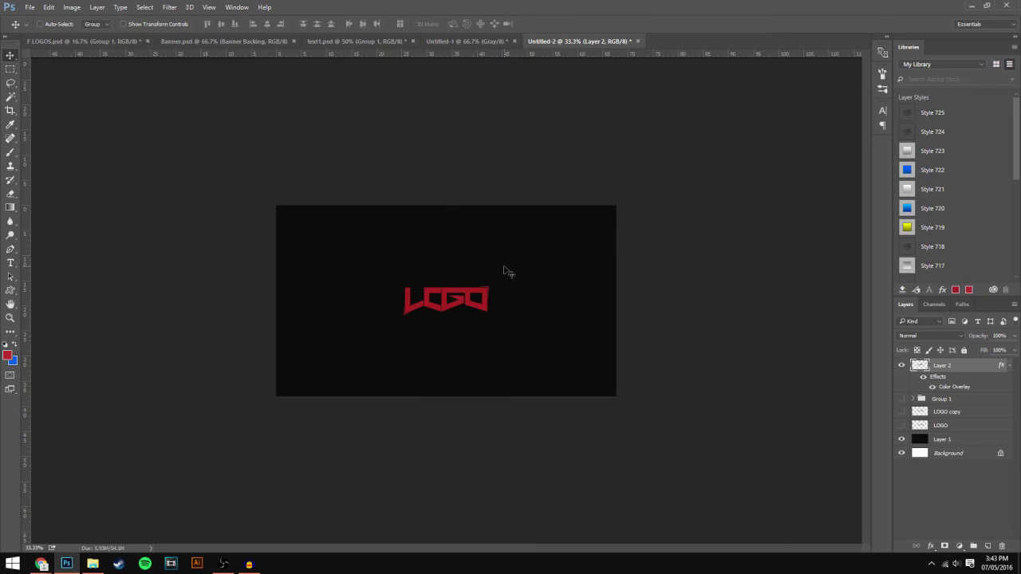
{"action": "key", "text": "ctrl+plus"}
{"action": "key", "text": "ctrl+plus"}
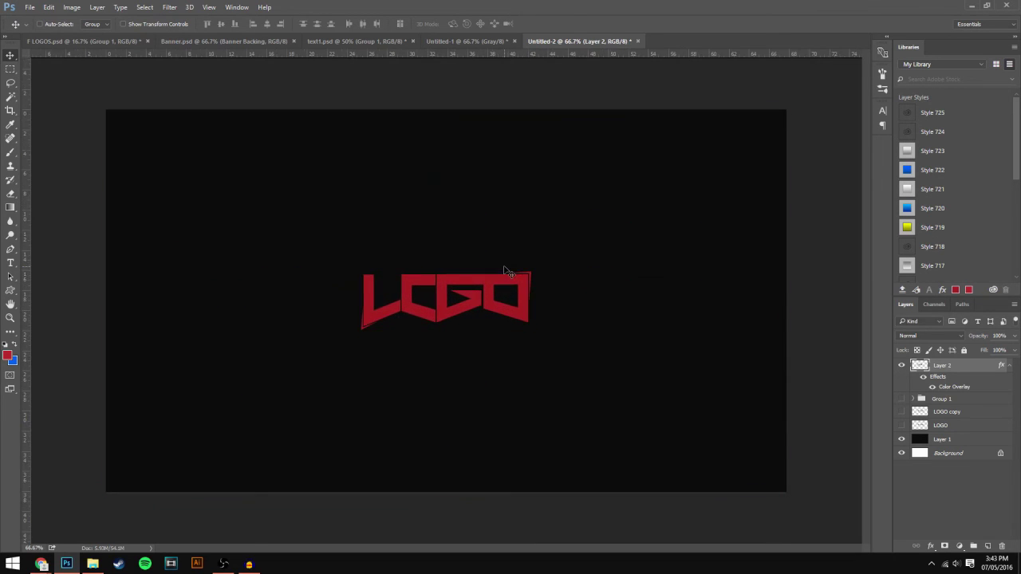
{"action": "left_click", "coordinate": [325, 44]}
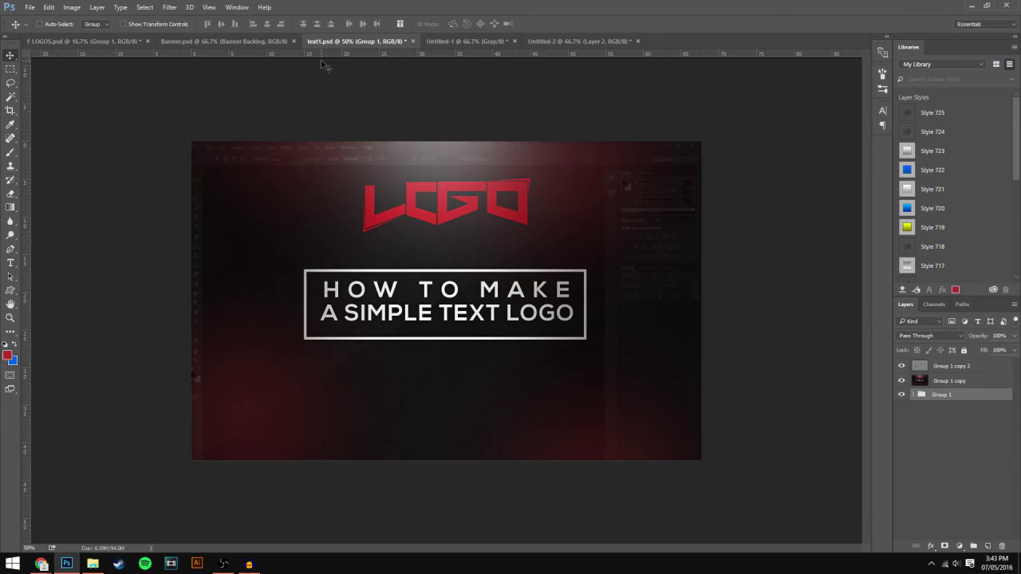